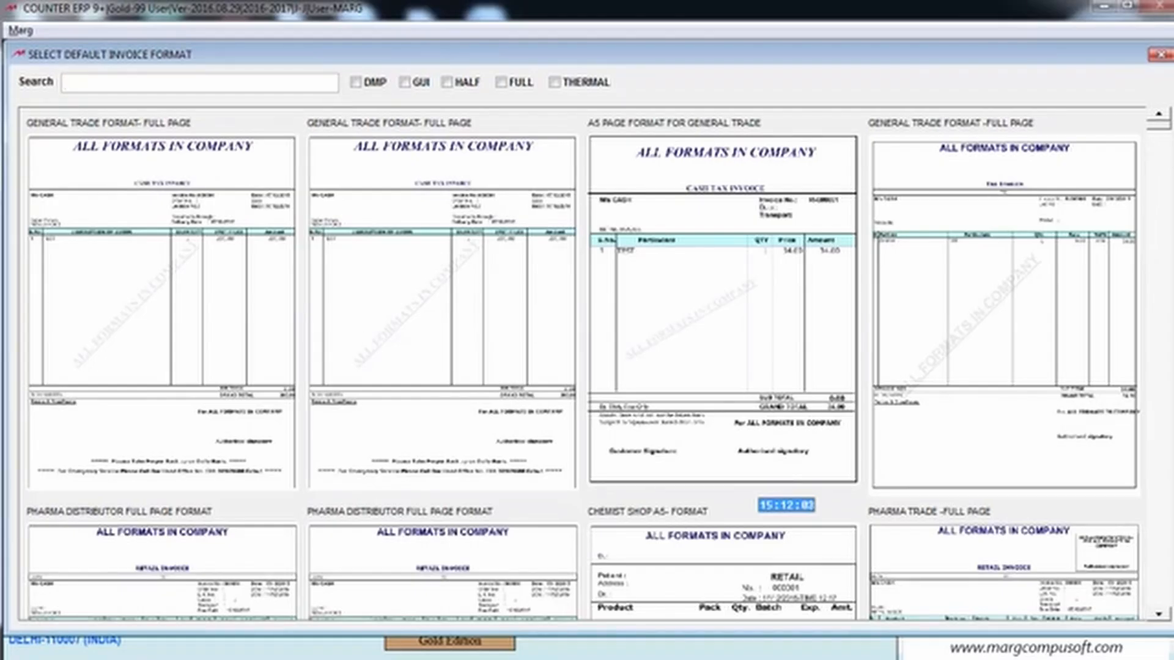
# Download the General Trade Format - Full Page Simple Format from the default invoice formats
pyautogui.moveTo(1157, 122)
pyautogui.mouseDown()
pyautogui.moveTo(1169, 152)
pyautogui.moveTo(1169, 604)
pyautogui.moveTo(1146, 125)
pyautogui.mouseUp()
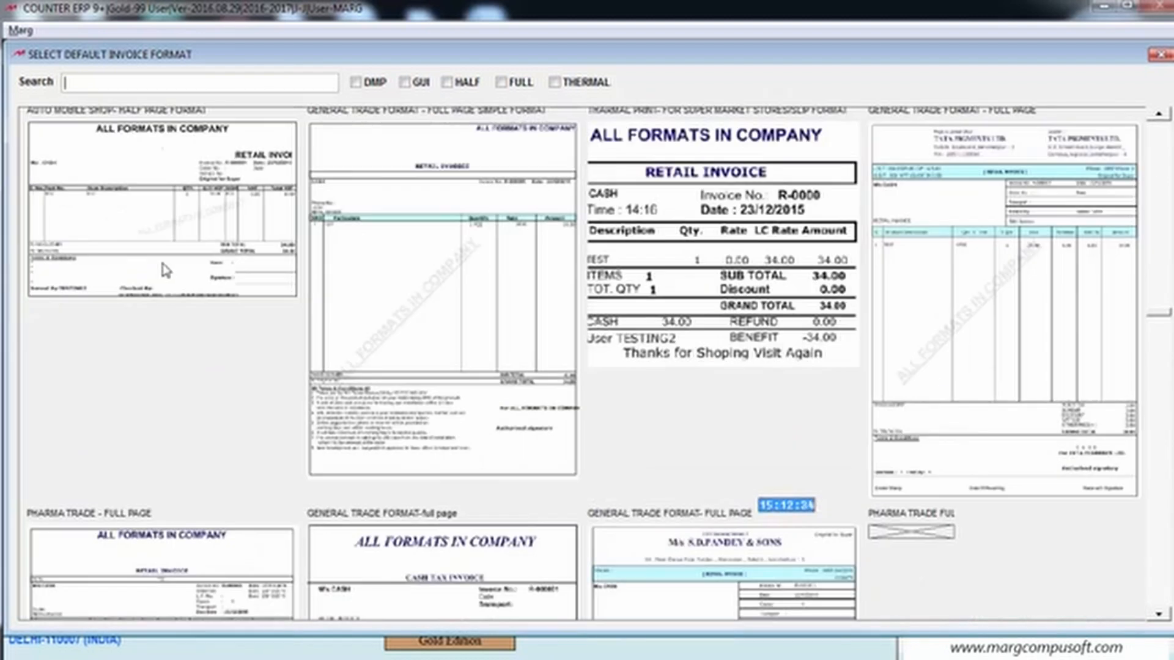
pyautogui.click(403, 227)
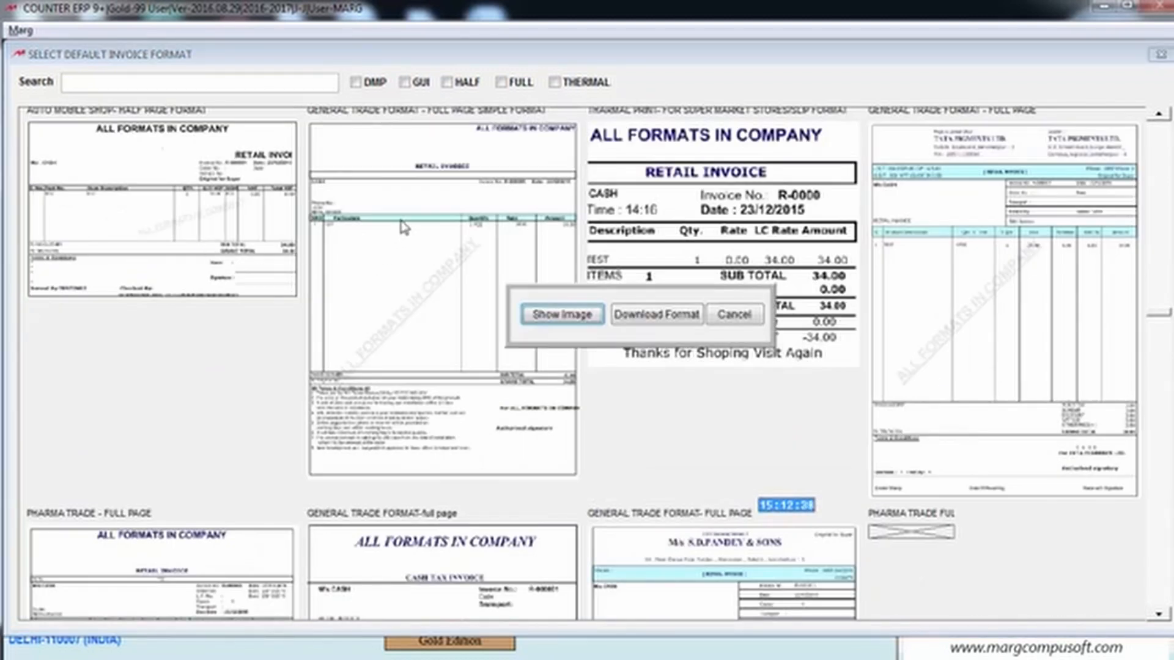
pyautogui.click(680, 321)
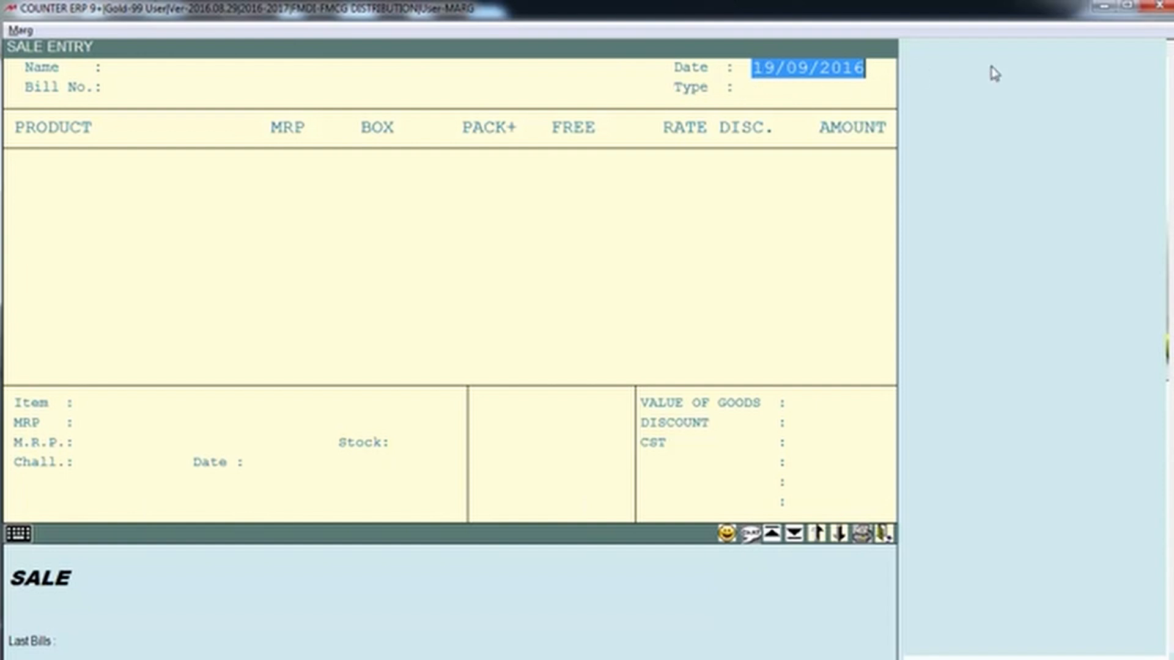
# Start a sale bill dated 19/09/2016 for the HYPERCITY STORE ledger
pyautogui.press('Return')
pyautogui.press('Down')
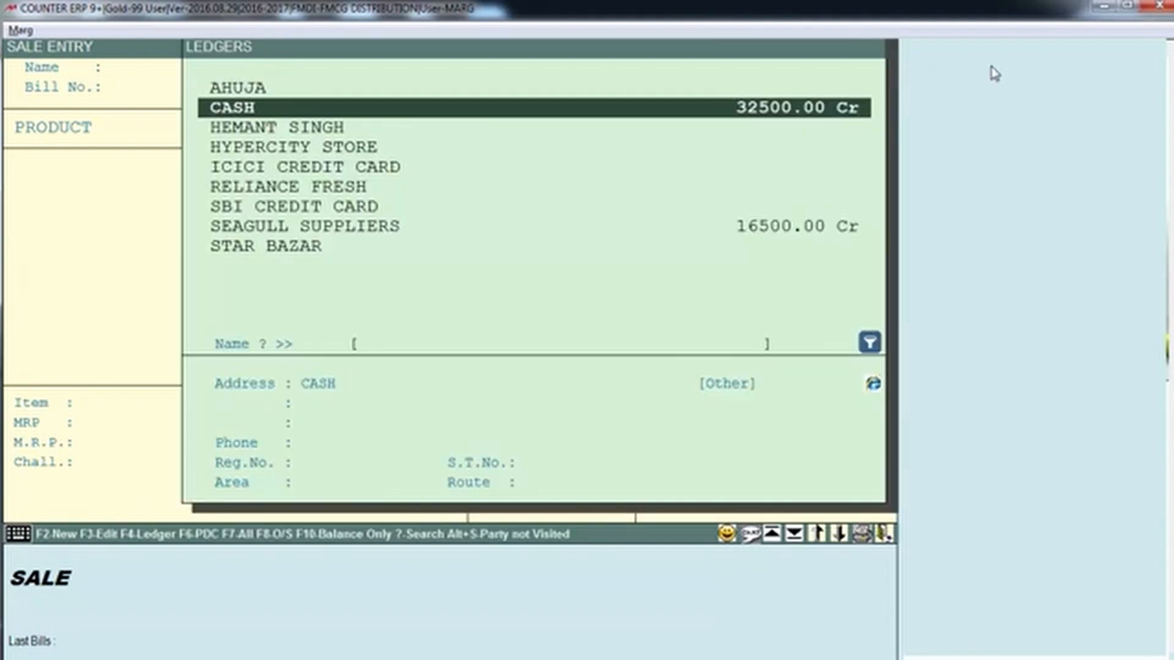
pyautogui.press('Down')
pyautogui.press('Down')
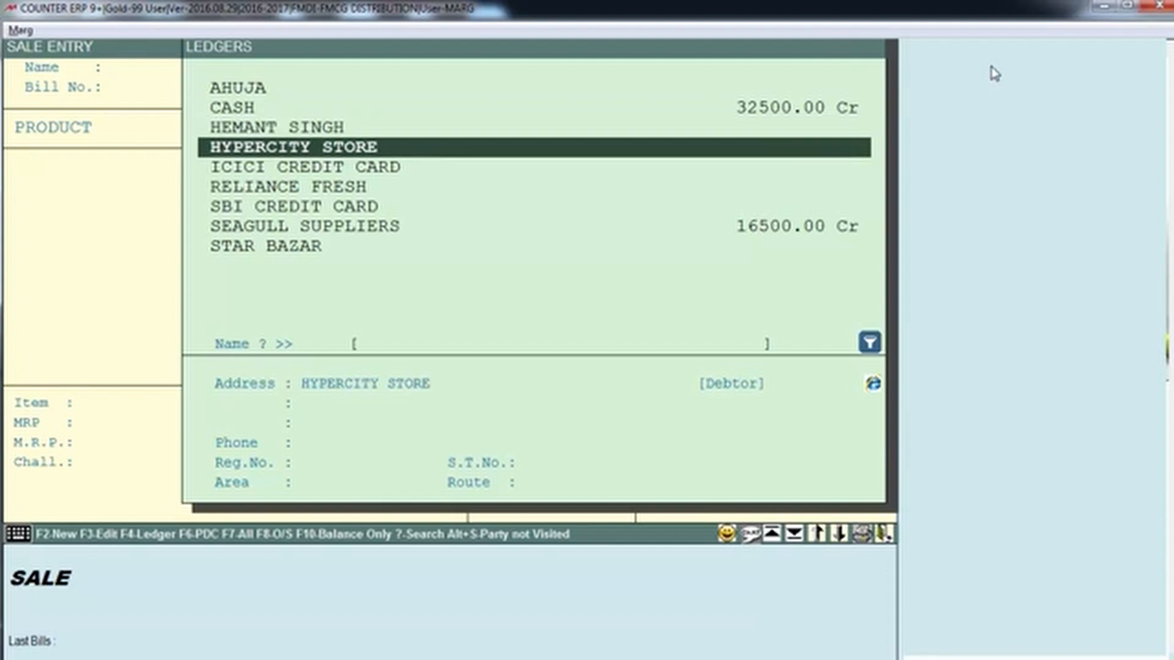
pyautogui.press('Return')
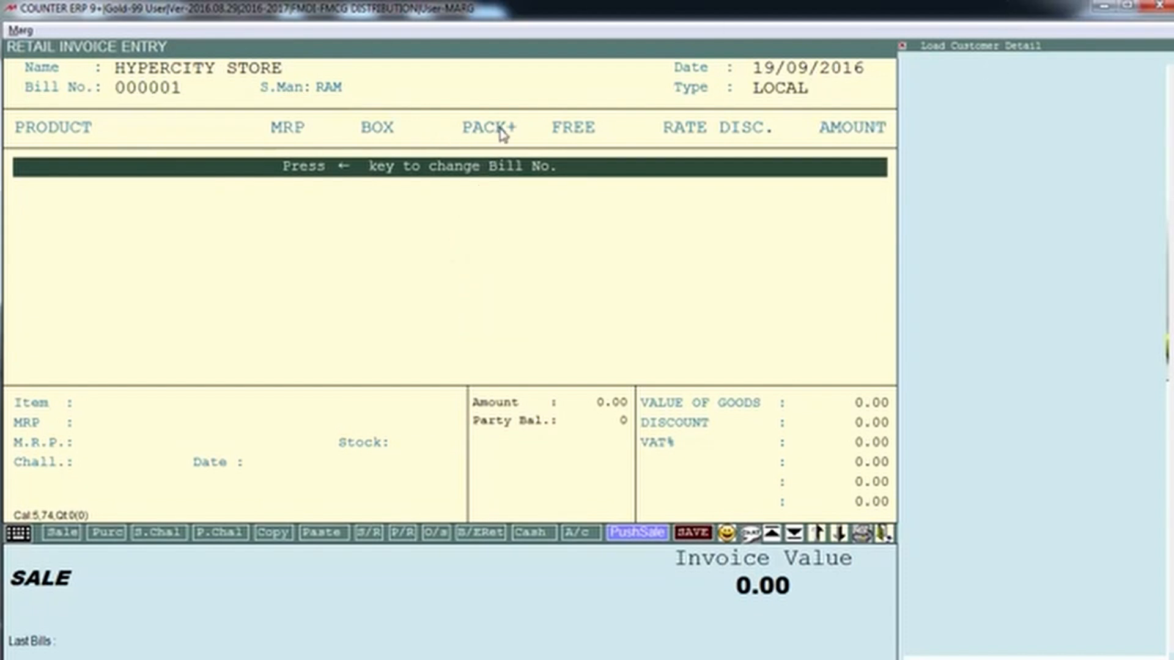
# Add AMUL BUTTER PASTEURIZED from the 35.00 MRP batch to the bill with a quantity of 2
pyautogui.press('Return')
pyautogui.press('Down')
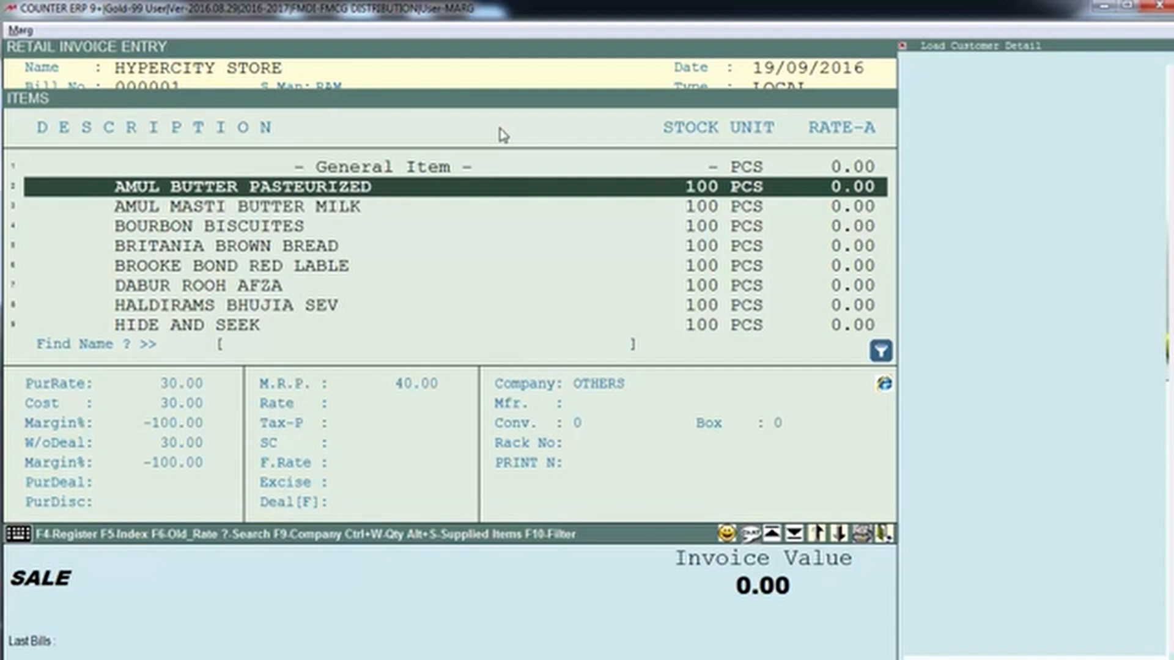
pyautogui.press('Return')
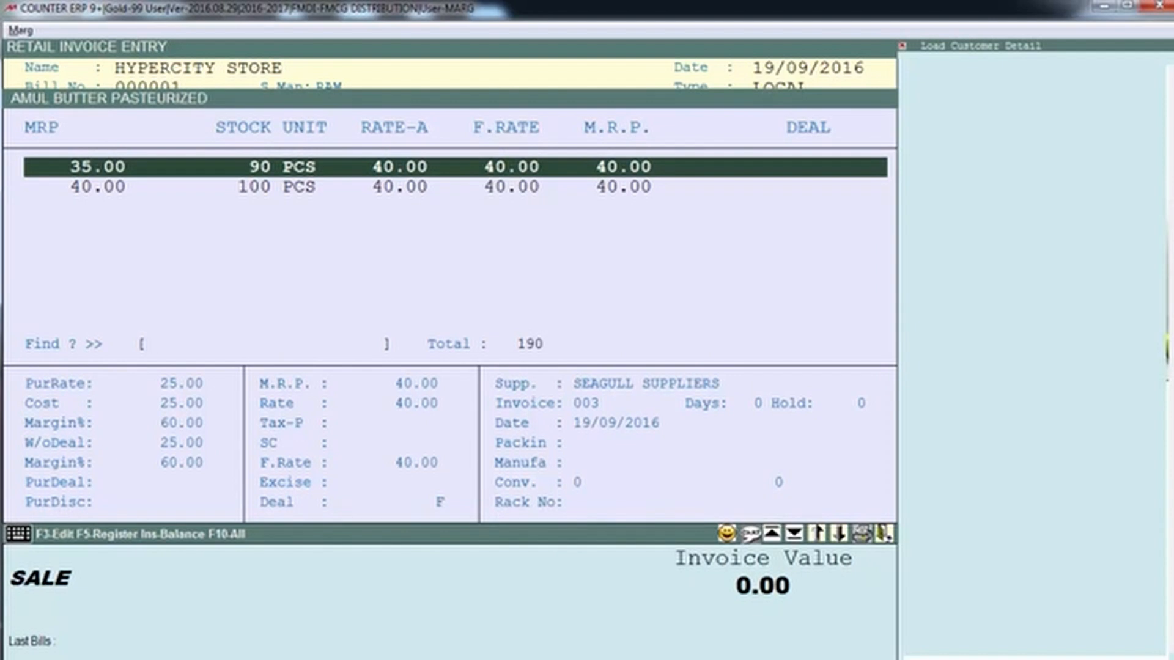
pyautogui.press('Return')
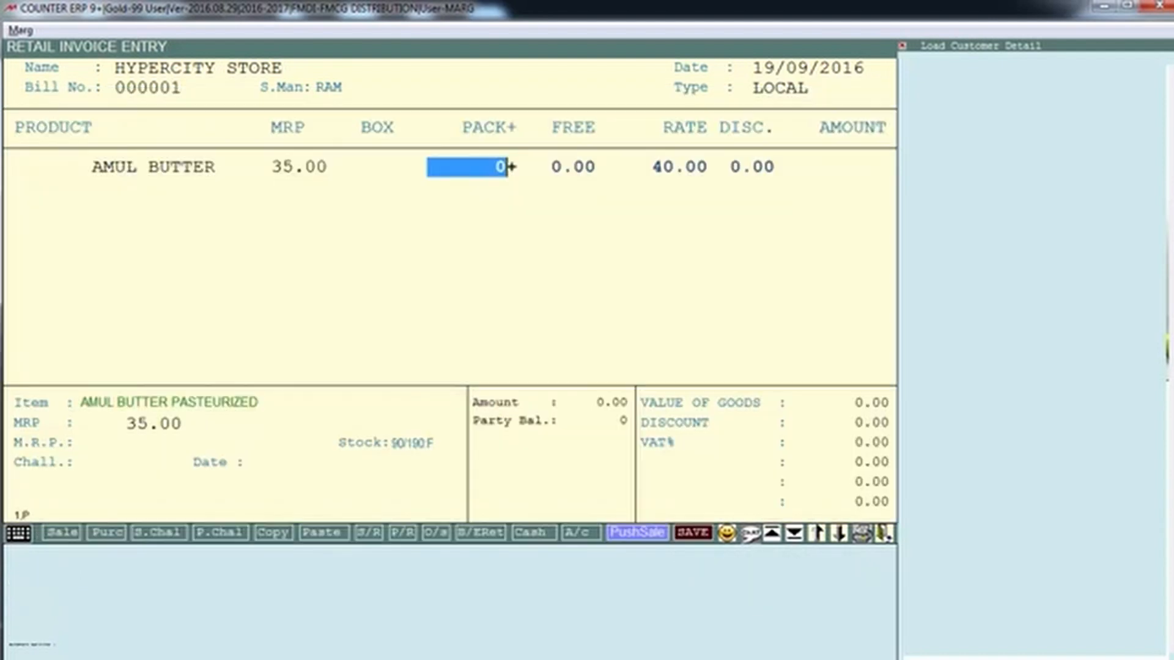
pyautogui.write('2')
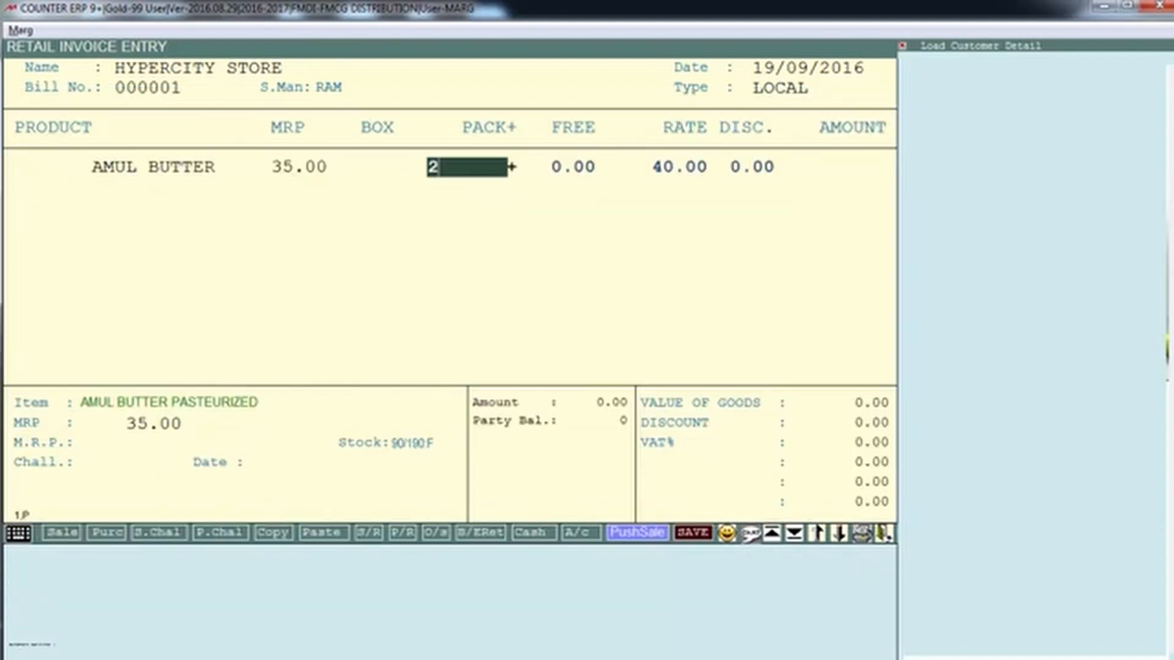
pyautogui.press('Return')
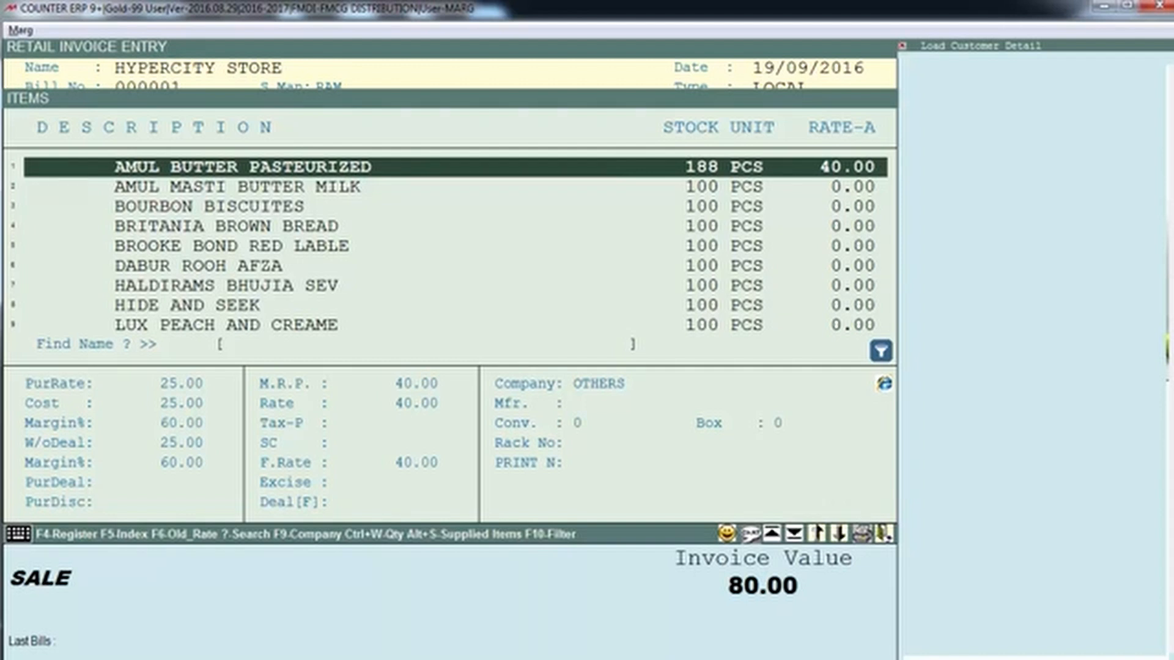
# Add LUX PEACH AND CREAME from the 50.00 MRP batch to the bill with a quantity of 20
pyautogui.write('LUX')
pyautogui.press('Return')
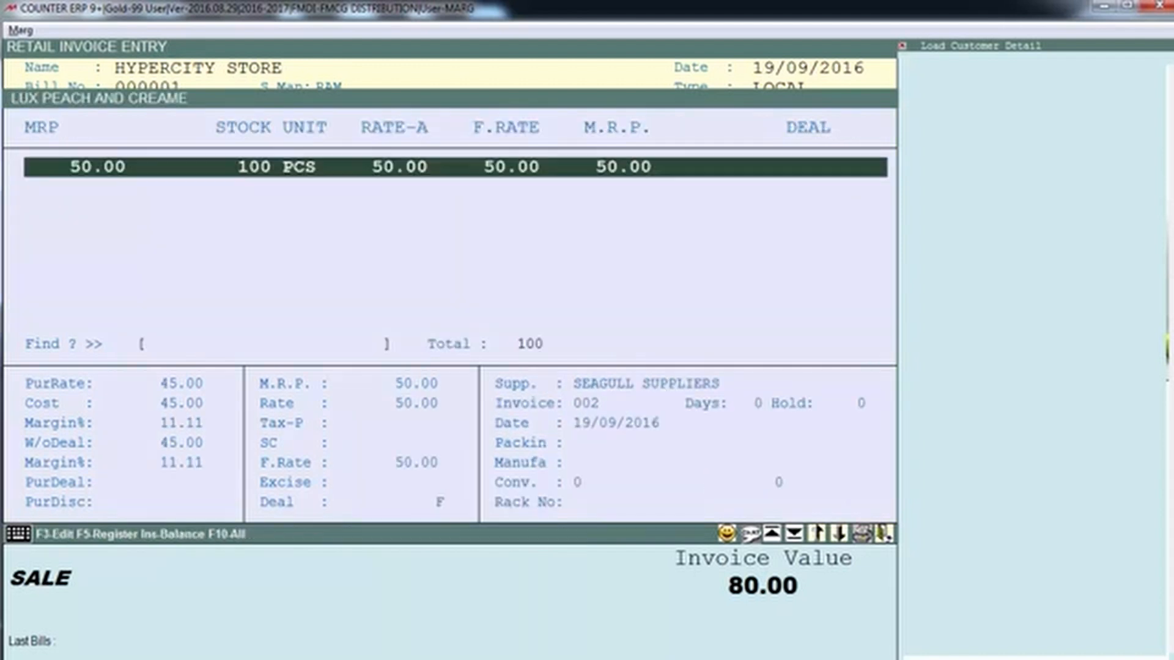
pyautogui.press('Return')
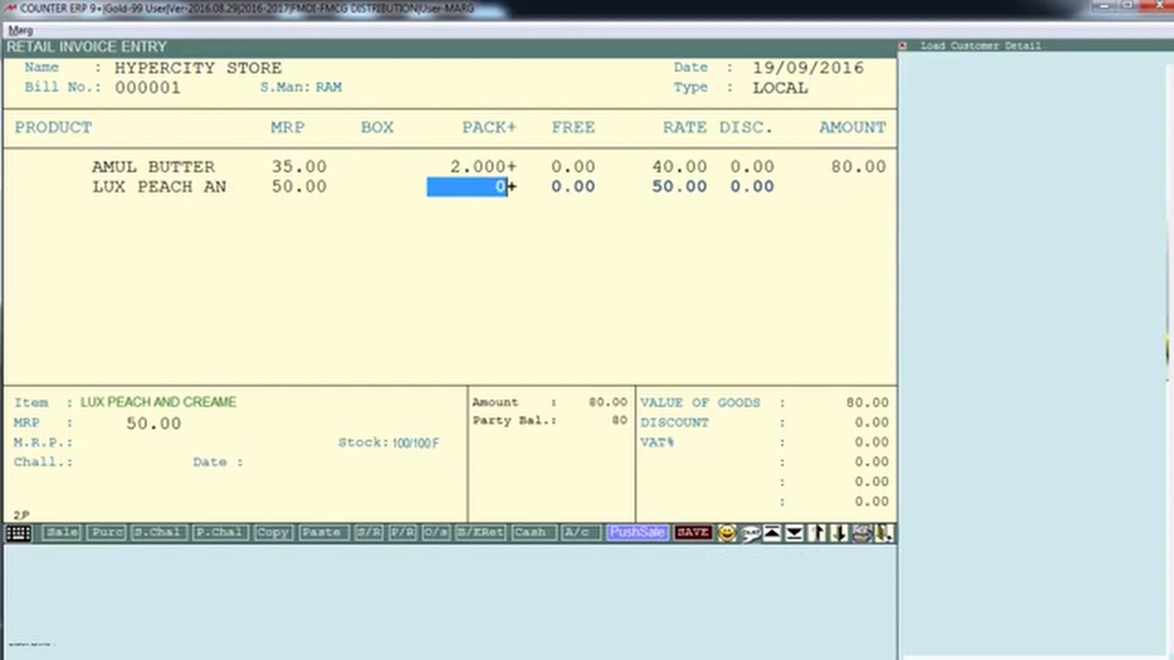
pyautogui.write('20')
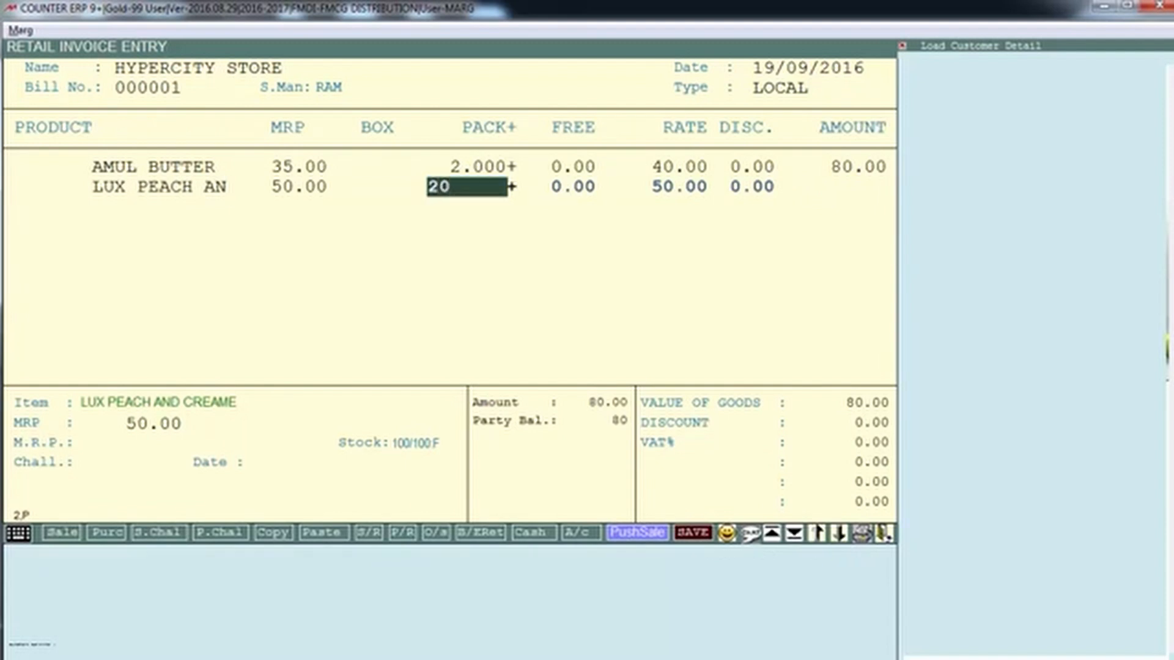
pyautogui.press('Return')
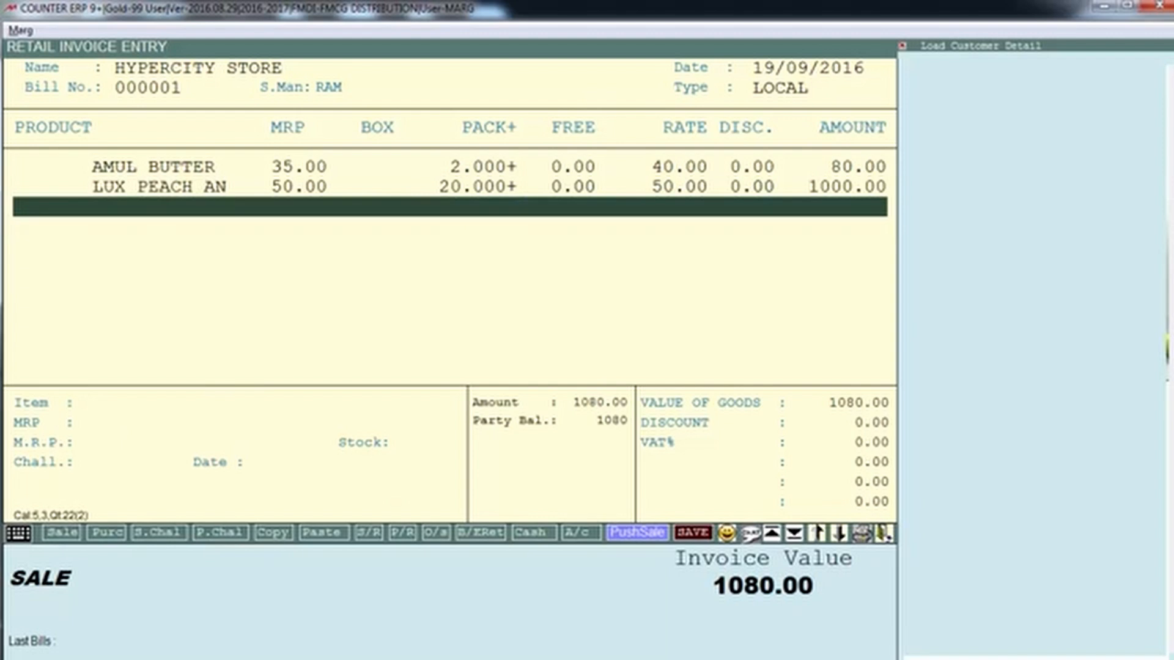
# Finish the item entry without a bill discount and record a CASH payment of 80
pyautogui.press('Return')
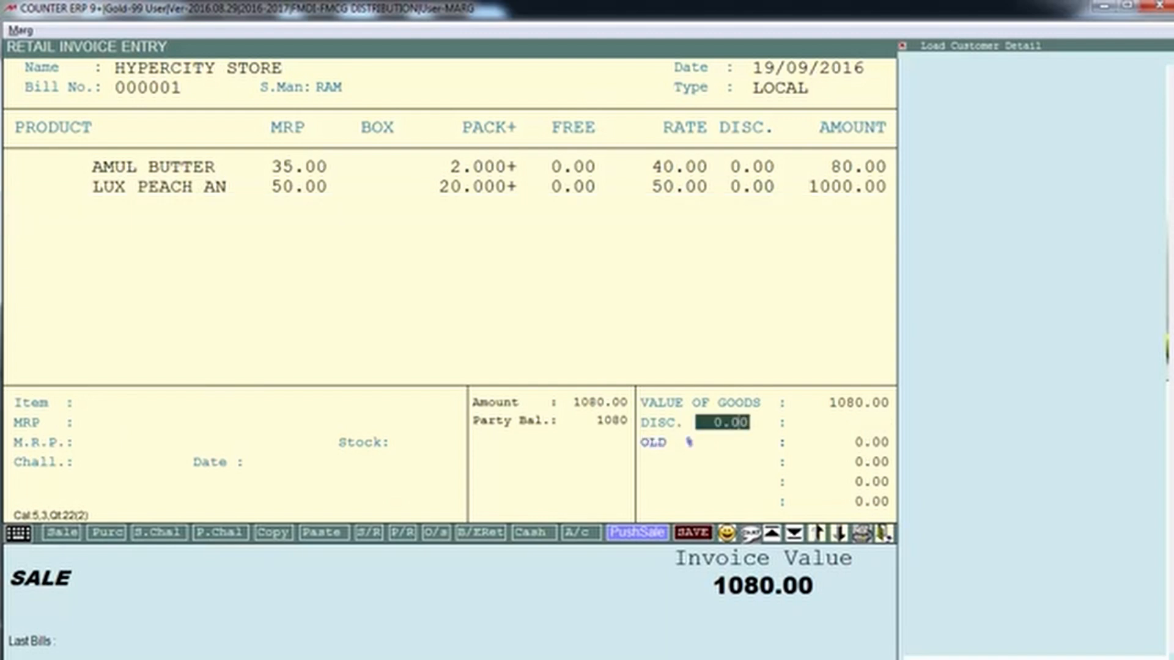
pyautogui.press('Return')
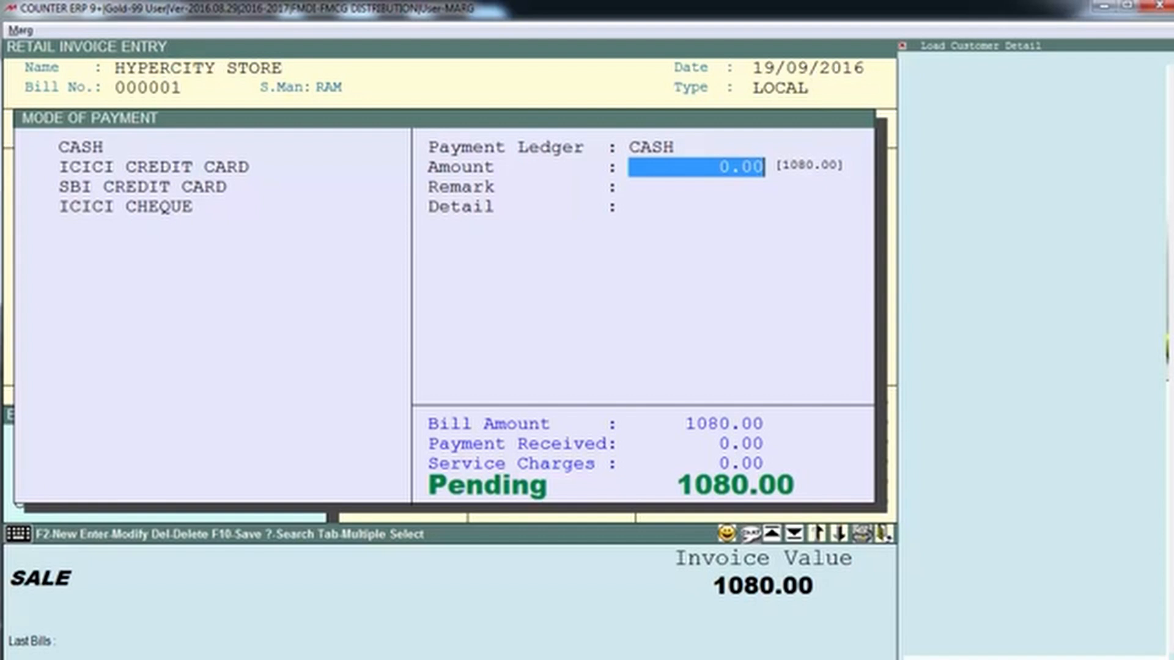
pyautogui.write('80')
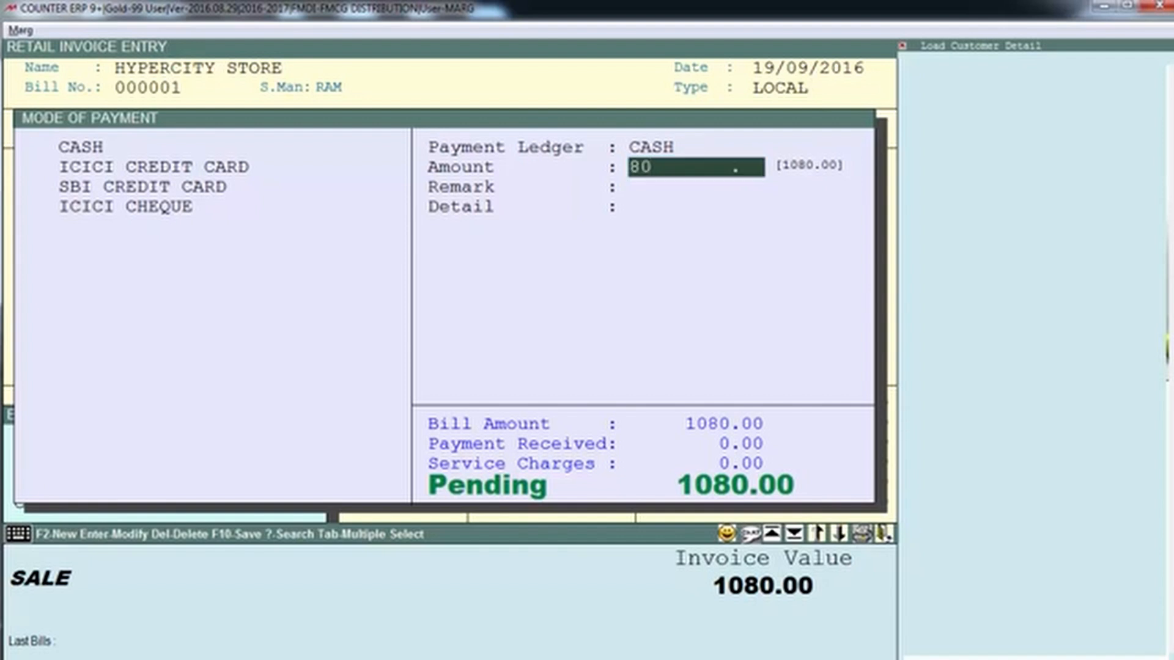
pyautogui.press('Return')
pyautogui.press('Return')
pyautogui.press('Return')
# Record the remaining 1000.00 as an ICICI CHEQUE payment, entering the cheque number
pyautogui.press('Down')
pyautogui.press('Down')
pyautogui.press('Down')
pyautogui.press('Return')
pyautogui.write('100')
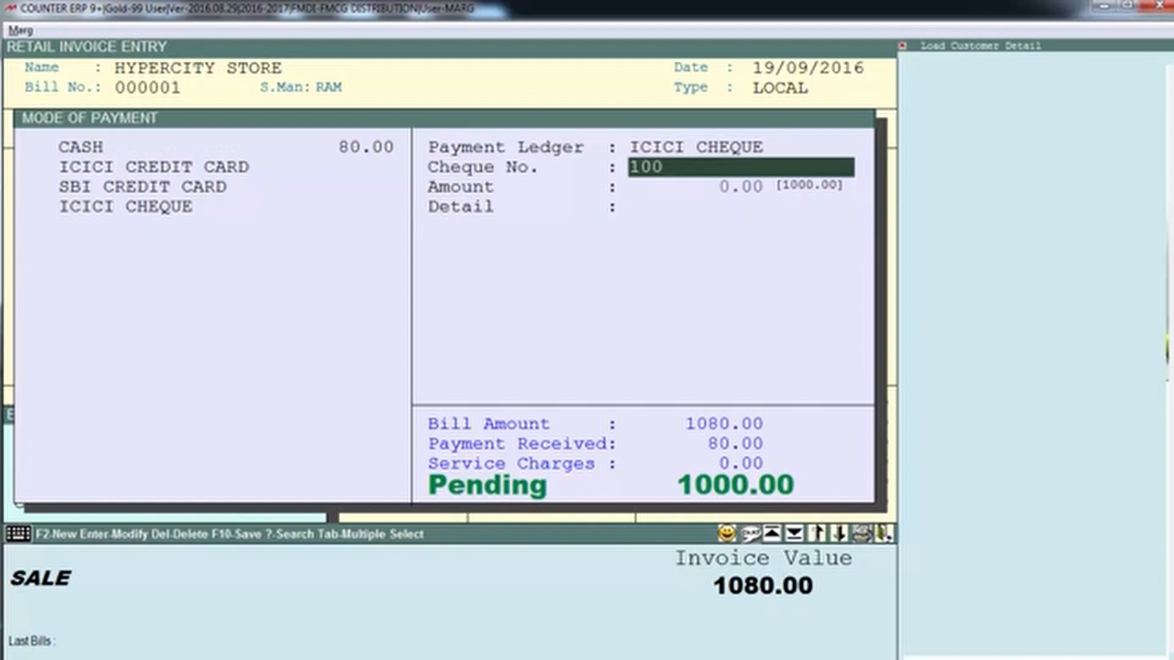
pyautogui.write('006')
pyautogui.press('Return')
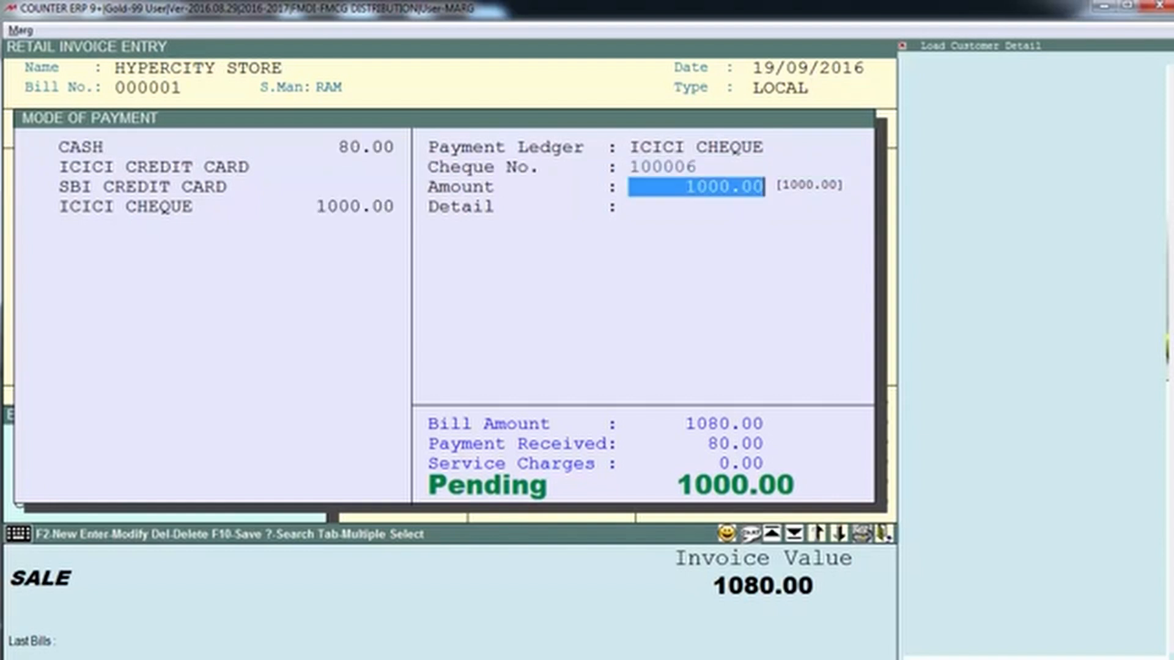
pyautogui.press('Return')
pyautogui.press('Return')
# Save the split payment details and finish the HYPERCITY STORE bill
pyautogui.press('F10')
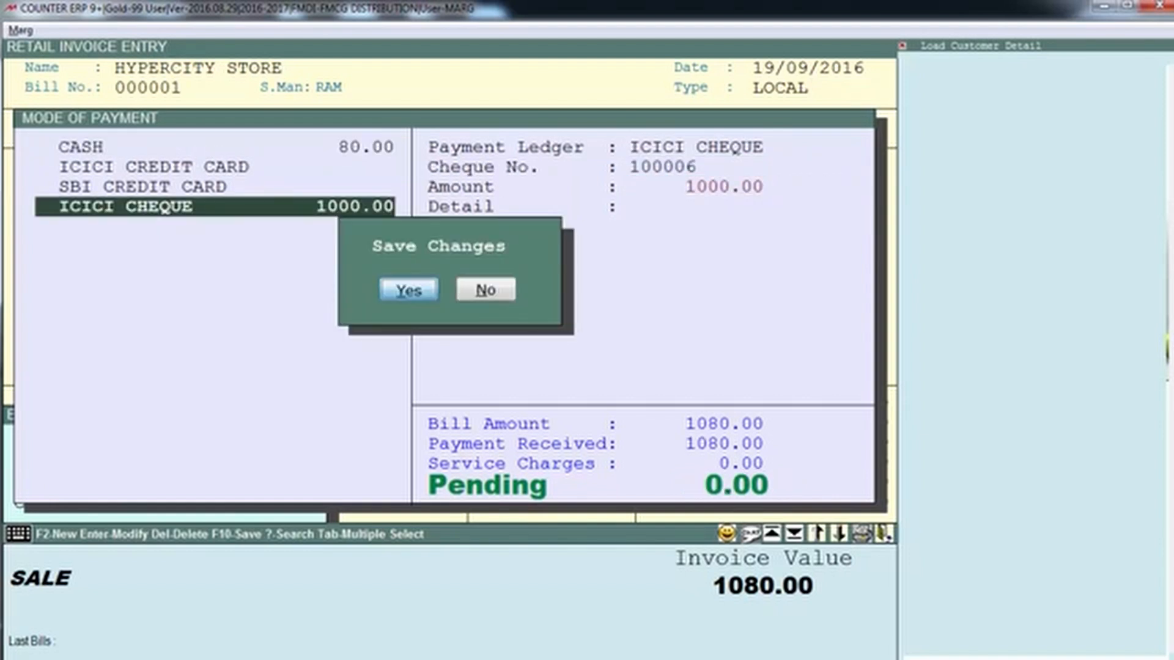
pyautogui.press('Return')
pyautogui.press('Escape')
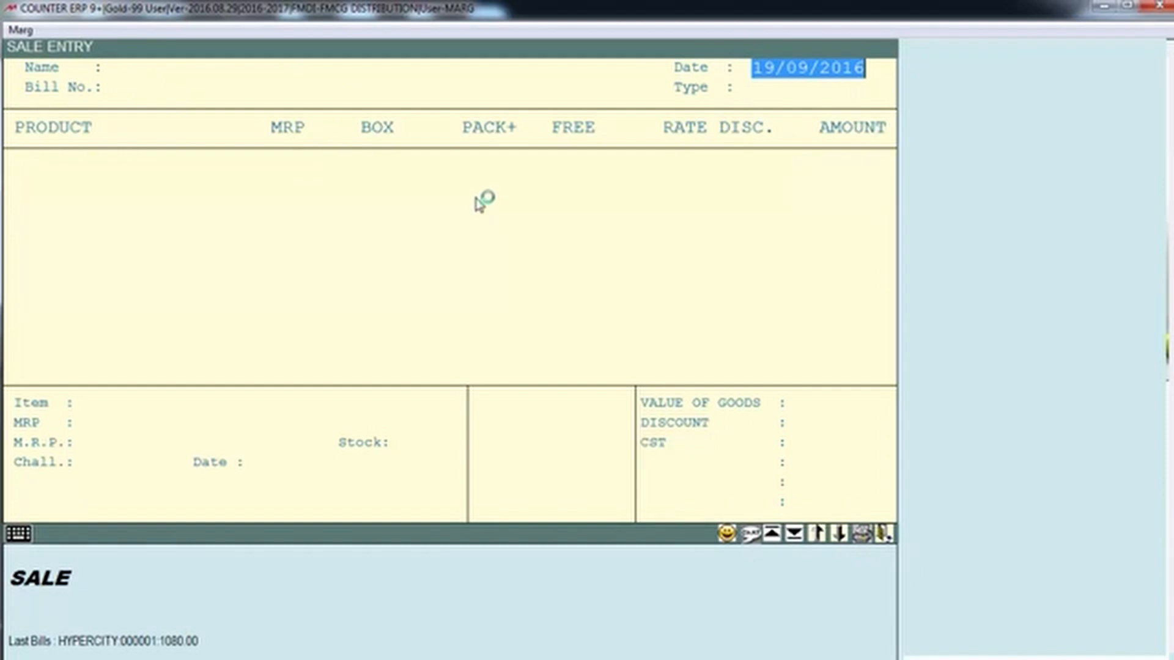
# Start another HYPERCITY STORE bill with AMUL BUTTER PASTEURIZED at 35.00 MRP to check the default quantity, and leave it unsaved
pyautogui.press('Return')
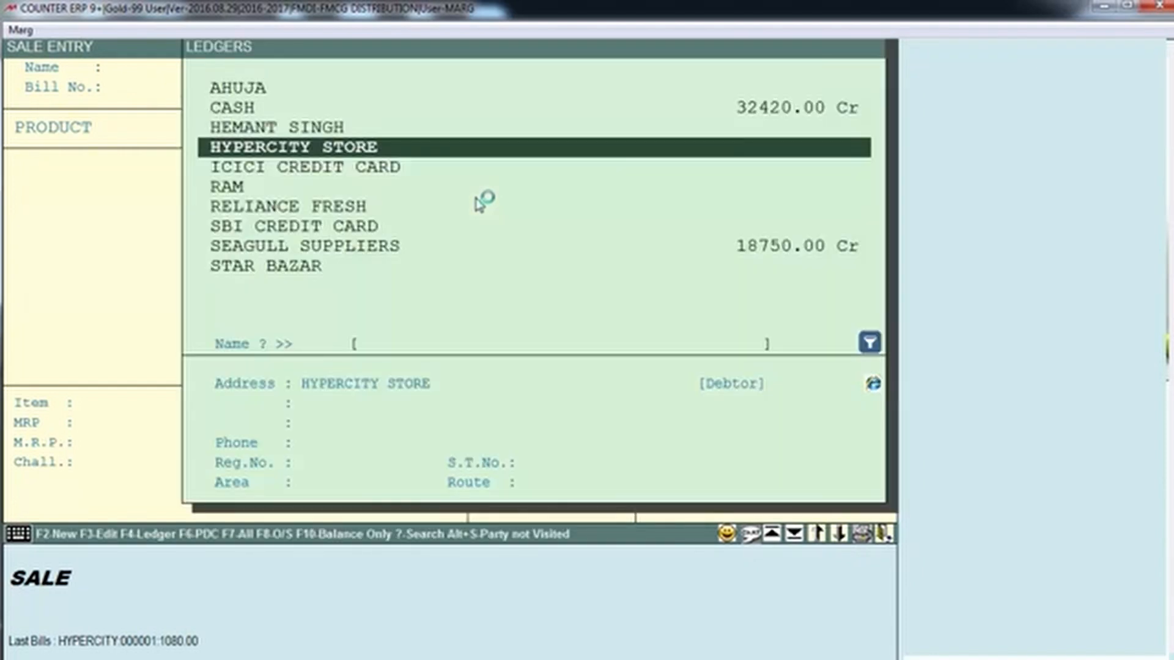
pyautogui.press('Return')
pyautogui.press('Return')
pyautogui.press('Return')
pyautogui.press('Return')
pyautogui.press('Return')
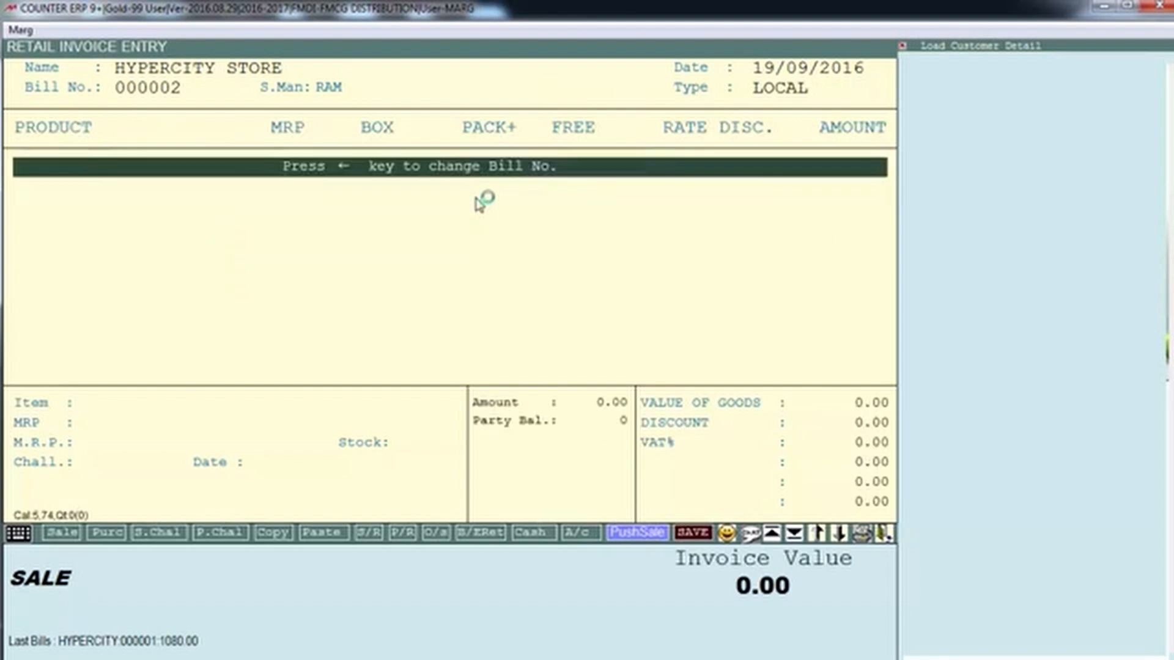
pyautogui.press('Return')
pyautogui.press('Return')
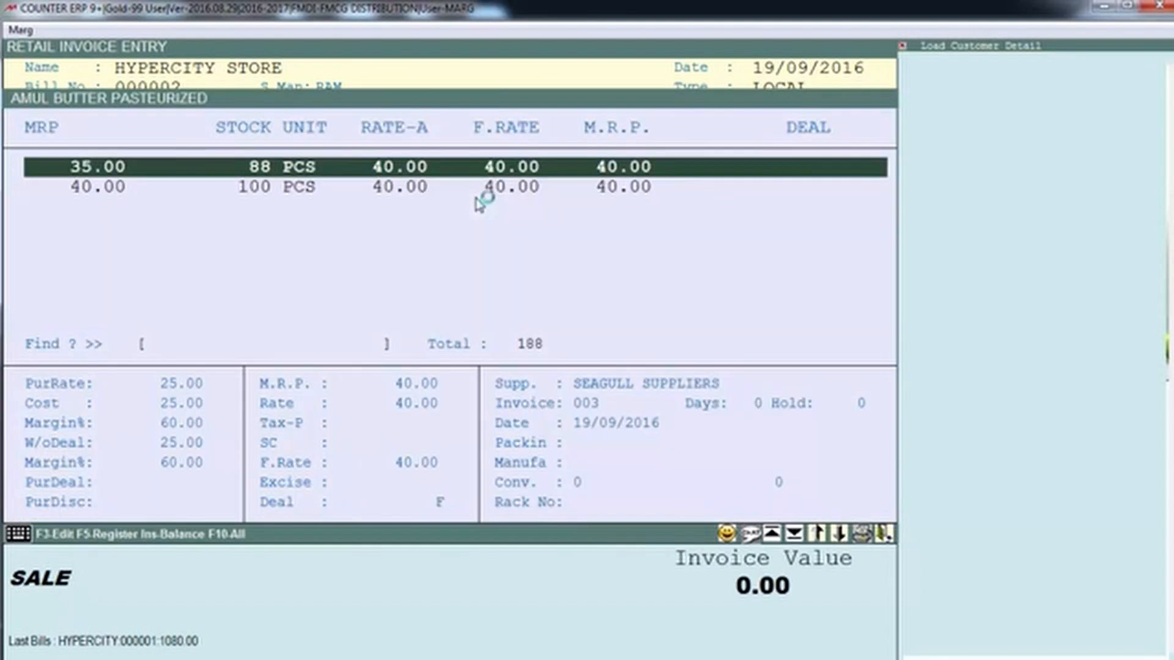
pyautogui.press('Return')
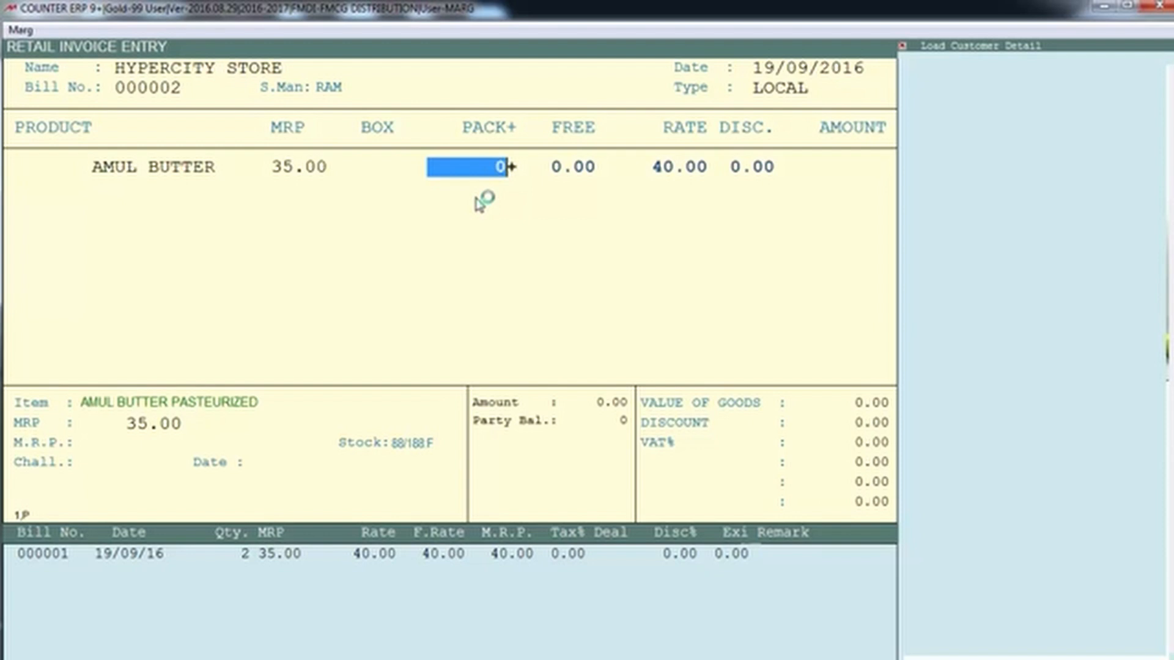
pyautogui.press('Escape')
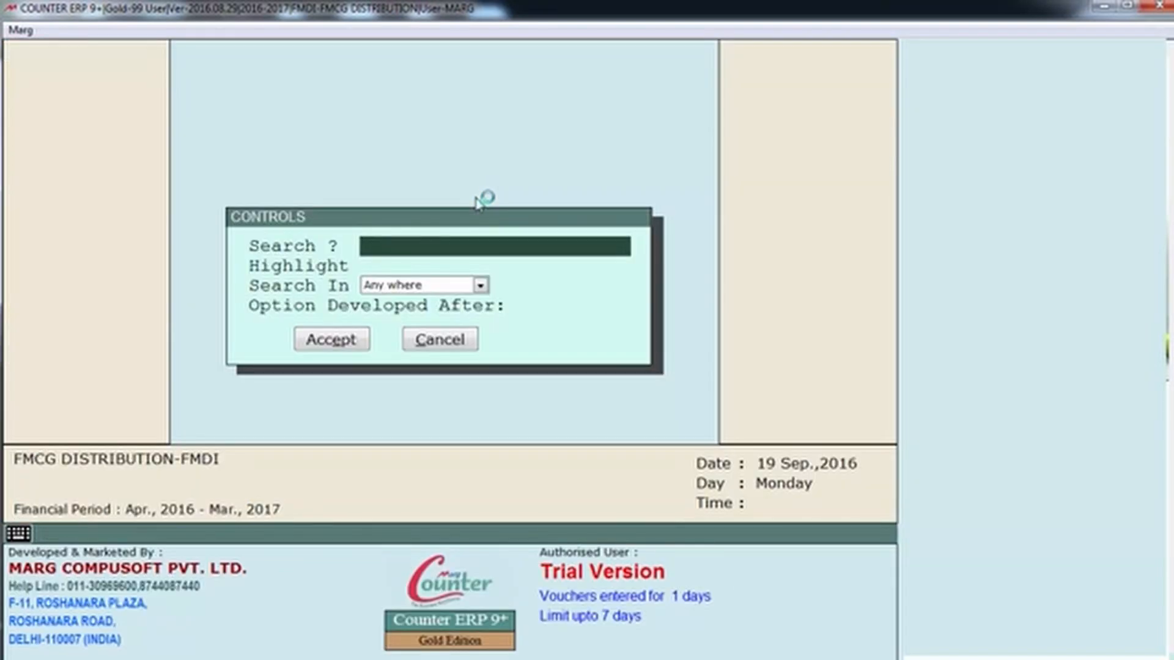
# Search the controls for DEFAULT QTY, set Default Sales Quantity (BarCode Qty.) to 1 and save the settings
pyautogui.write('DEFAULT')
pyautogui.press('Return')
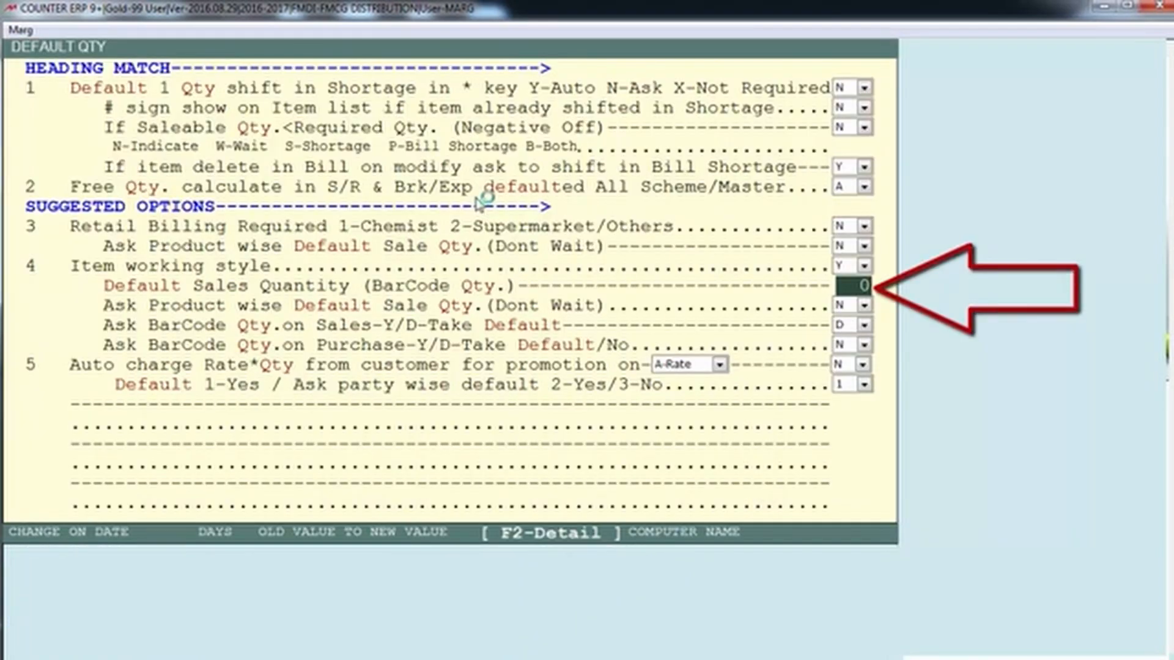
pyautogui.write('1')
pyautogui.press('Return')
pyautogui.press('Return')
pyautogui.press('Return')
pyautogui.press('Return')
pyautogui.press('Return')
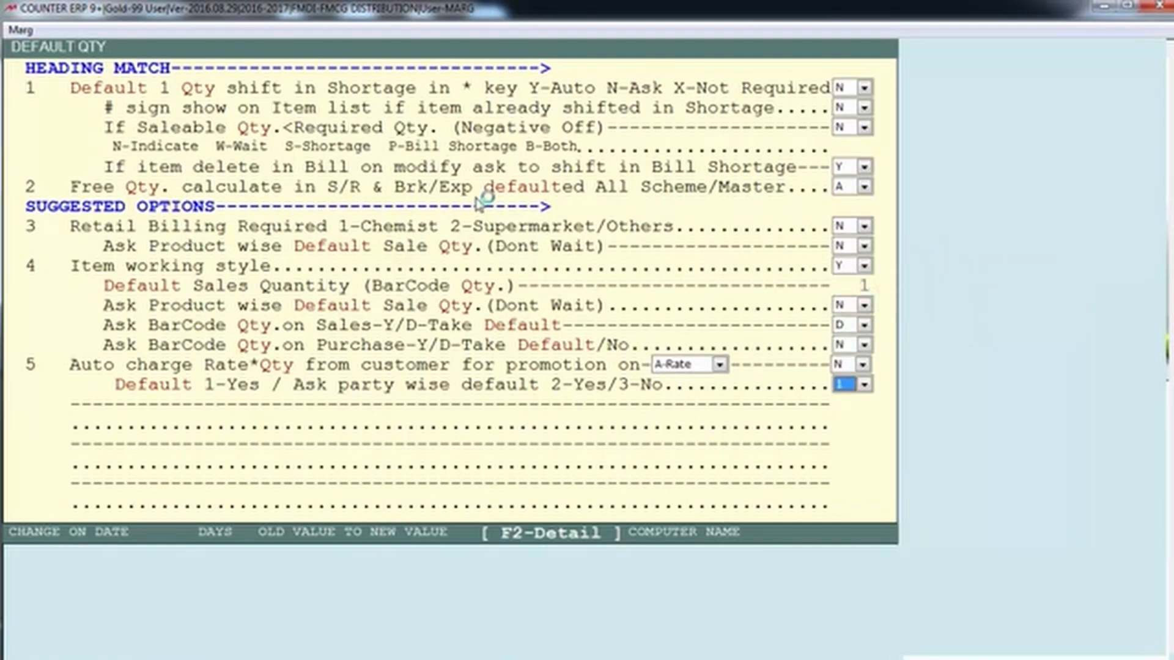
pyautogui.press('Escape')
pyautogui.press('Return')
# Open a new sale bill for HYPERCITY STORE, accepting the default date, bill number and local type
pyautogui.press('Return')
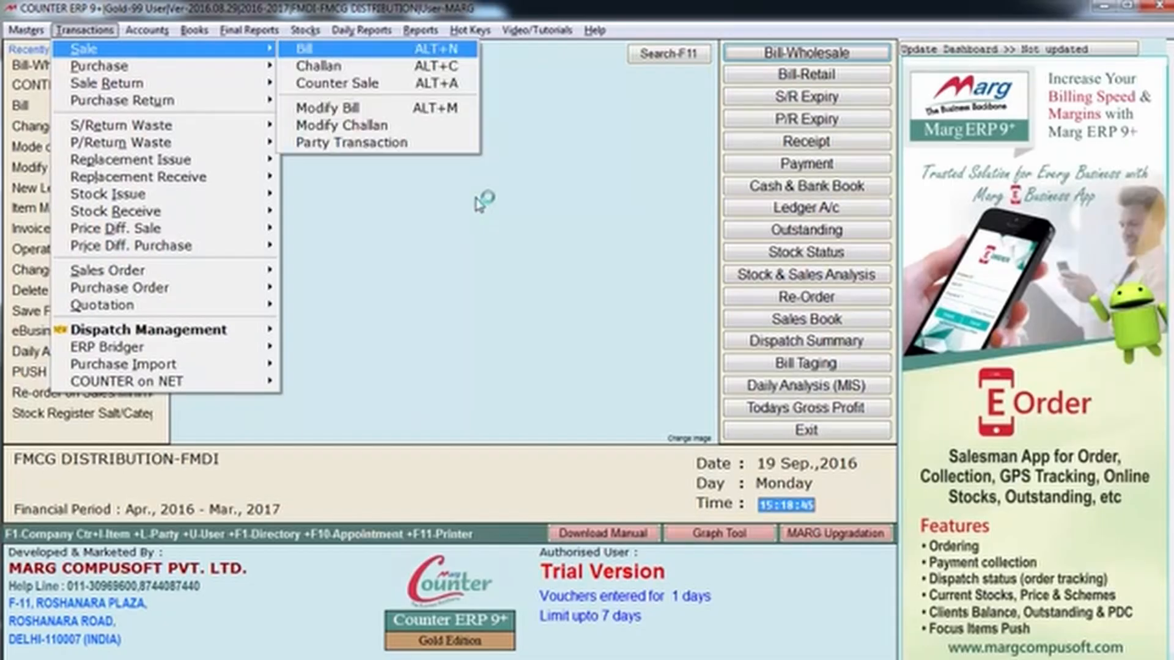
pyautogui.press('Return')
pyautogui.press('Return')
pyautogui.press('Return')
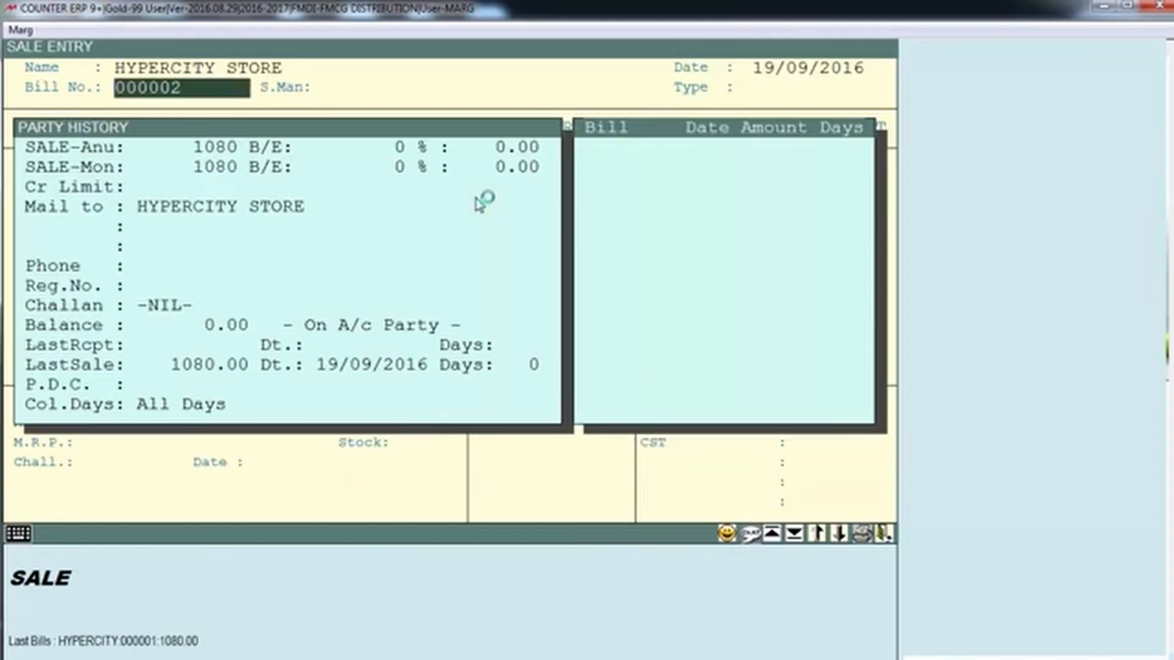
pyautogui.press('Return')
pyautogui.press('Return')
pyautogui.press('Return')
pyautogui.press('Return')
pyautogui.press('Return')
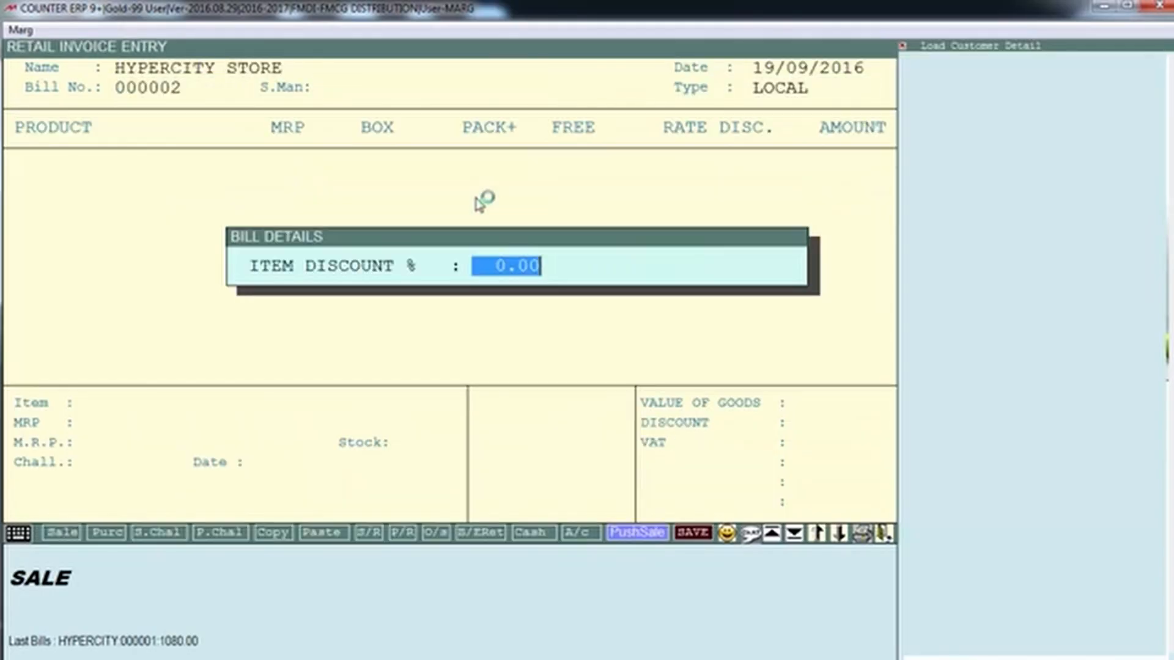
# Add AMUL BUTTER from the 35.00 MRP batch without an item discount, changing its quantity to 2
pyautogui.press('Return')
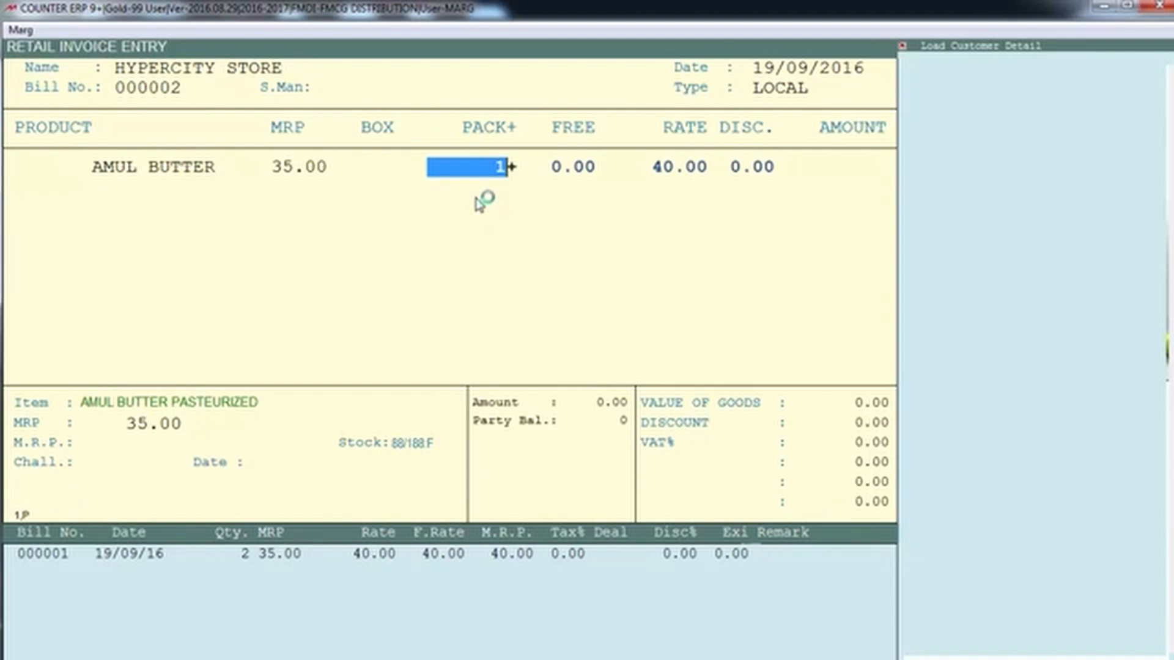
pyautogui.write('2')
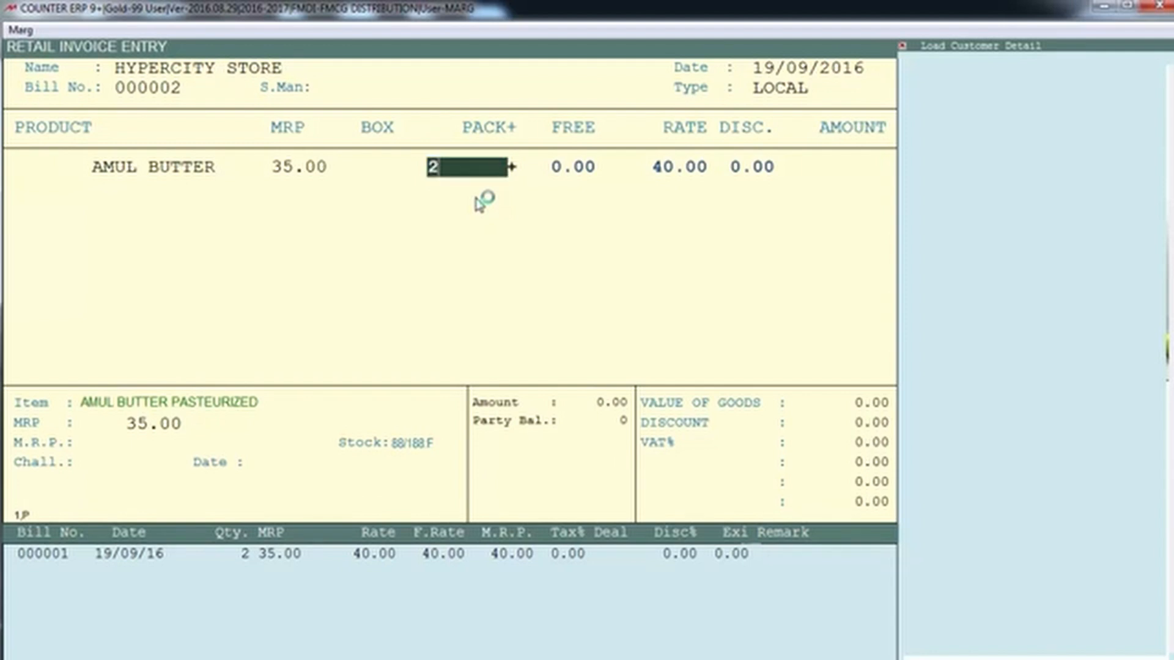
pyautogui.press('Return')
pyautogui.press('Escape')
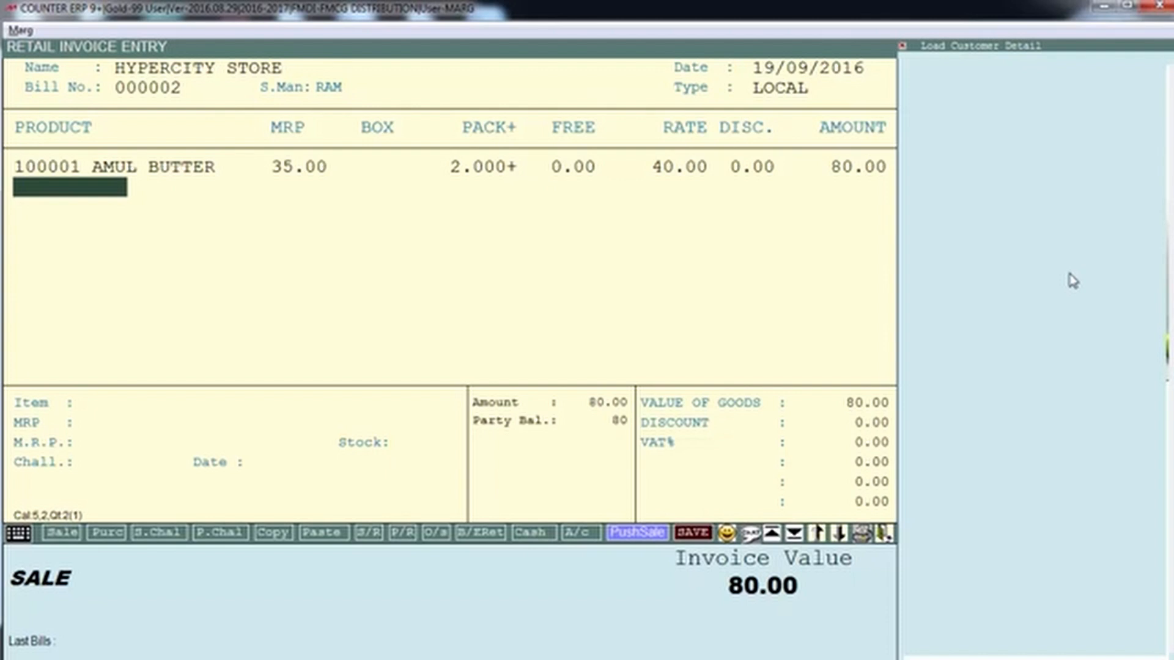
# Add products 100002, 100003, 100004 and 100005 to the bill by code, each with the default quantity of 1
pyautogui.write('100002')
pyautogui.press('Return')
pyautogui.press('Return')
pyautogui.write('100003')
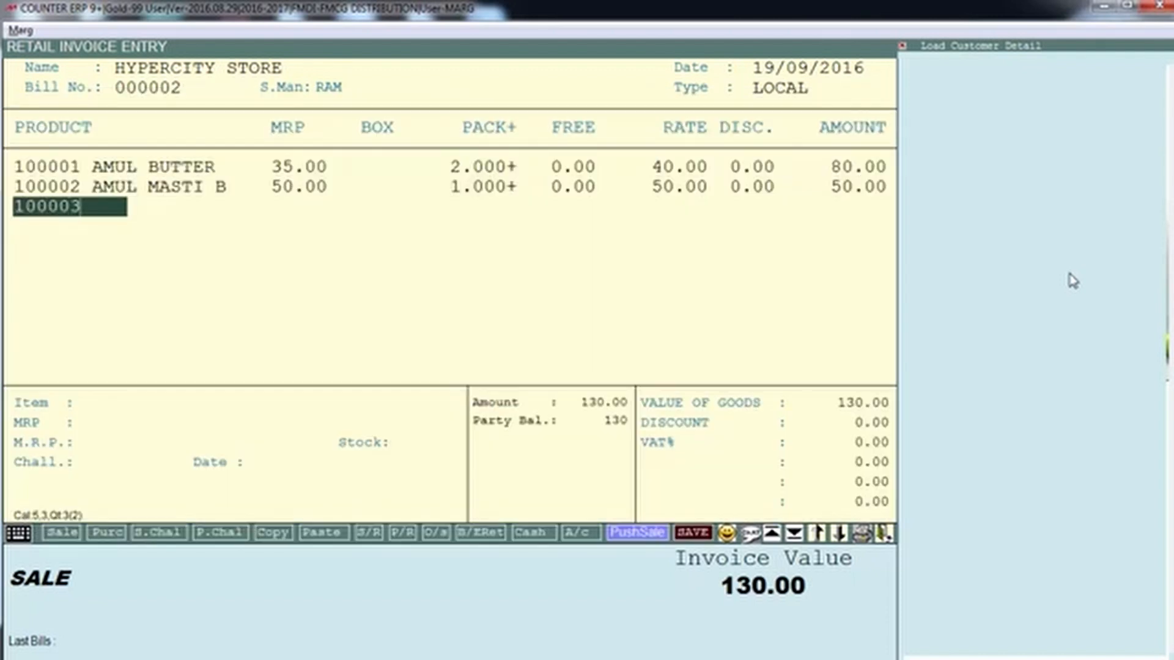
pyautogui.press('Return')
pyautogui.write('100004 BRITANIA BRO')
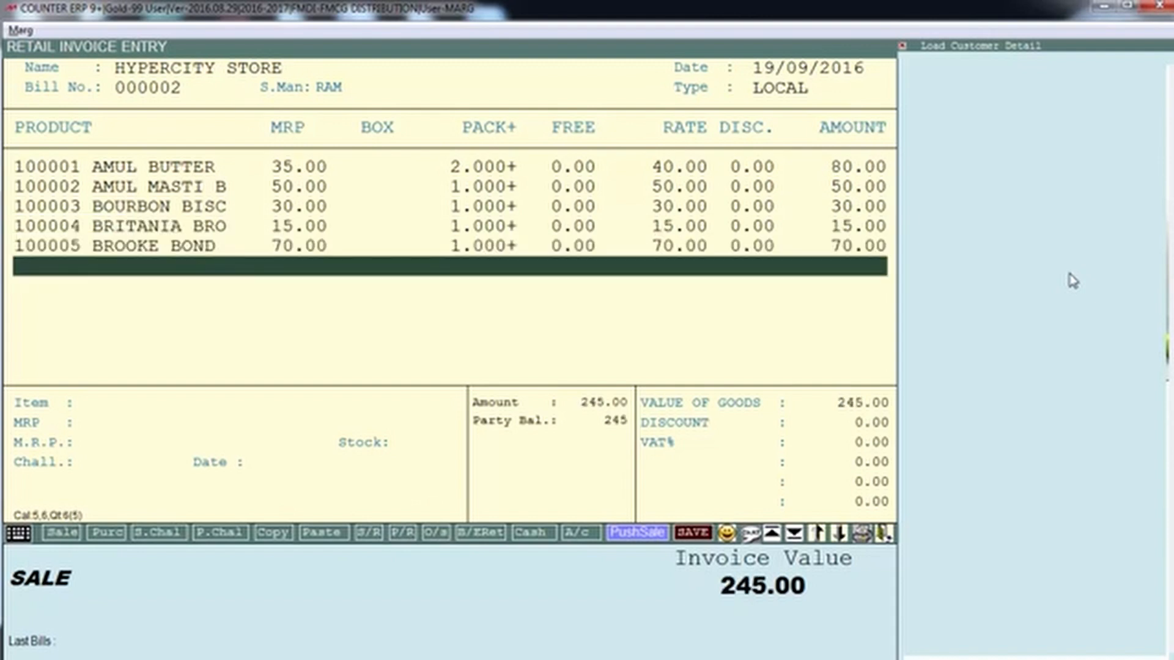
# Finish the item entry, leave the bill discount at 0.00 and save the HYPERCITY STORE bill
pyautogui.press('Return')
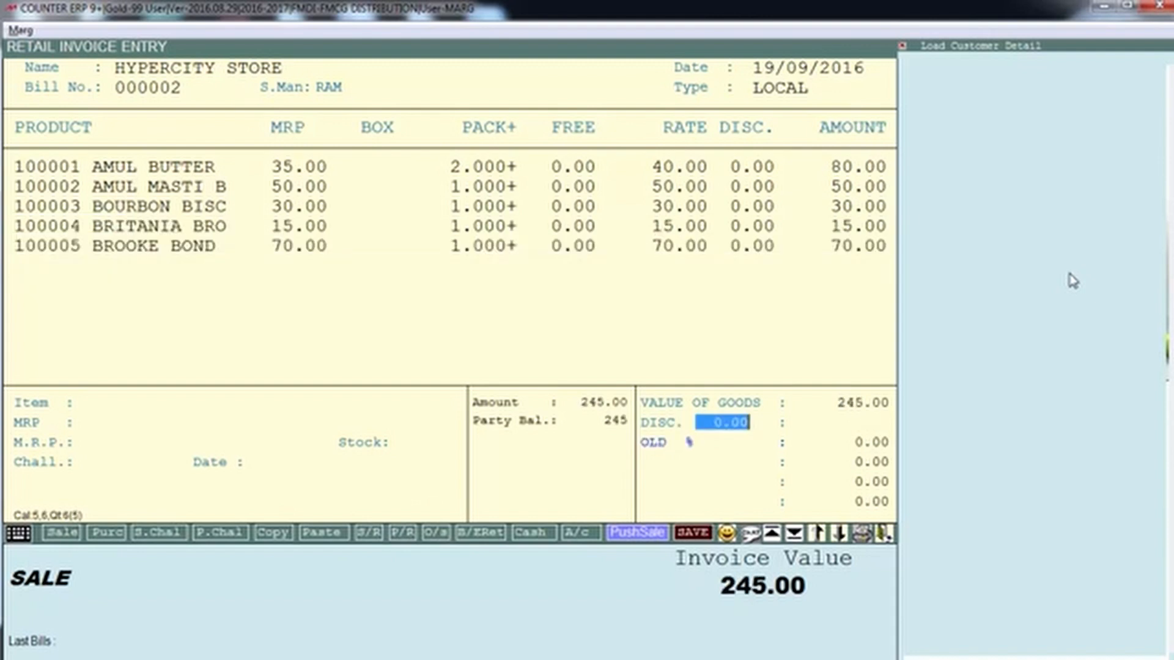
pyautogui.press('Return')
pyautogui.press('Return')
pyautogui.press('Return')
pyautogui.press('Return')
pyautogui.press('Return')
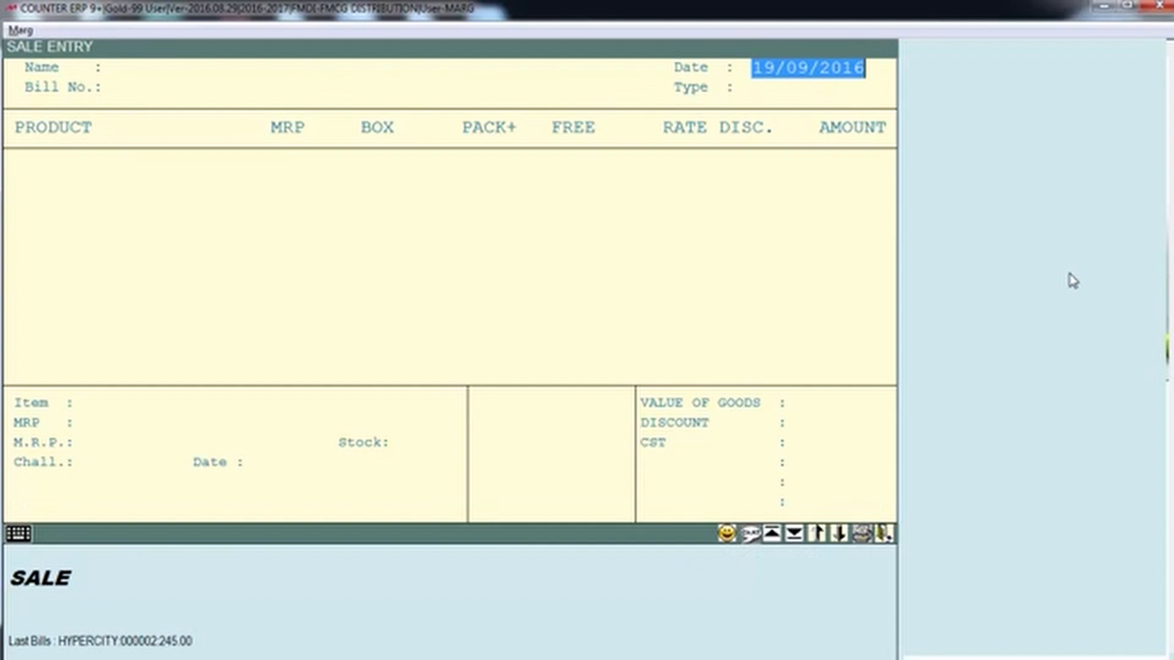
# Open a new HYPERCITY STORE bill on the default date and select AMUL BUTTER PASTEURIZED from the item list with quantity 1
pyautogui.press('Return')
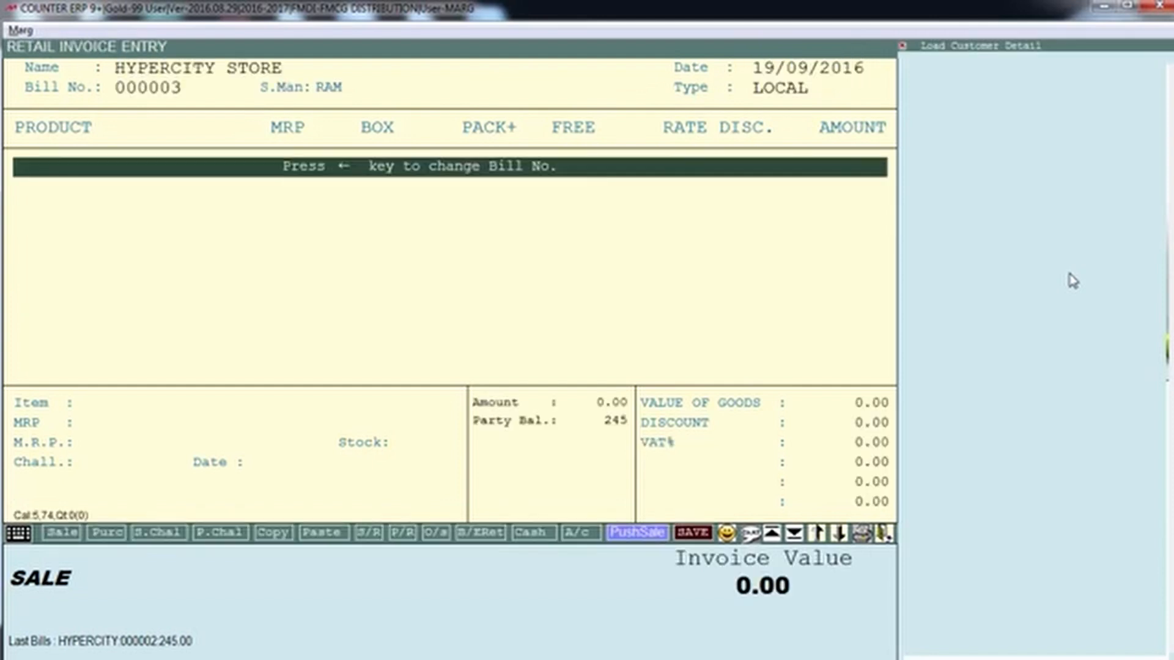
pyautogui.press('Return')
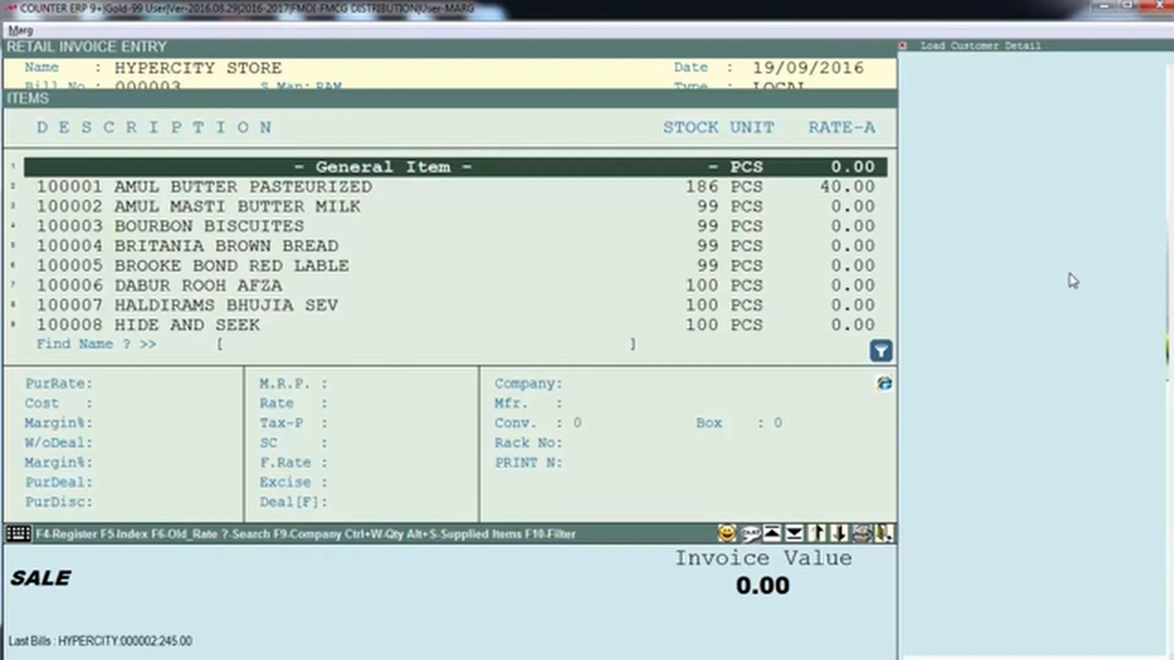
pyautogui.press('Down')
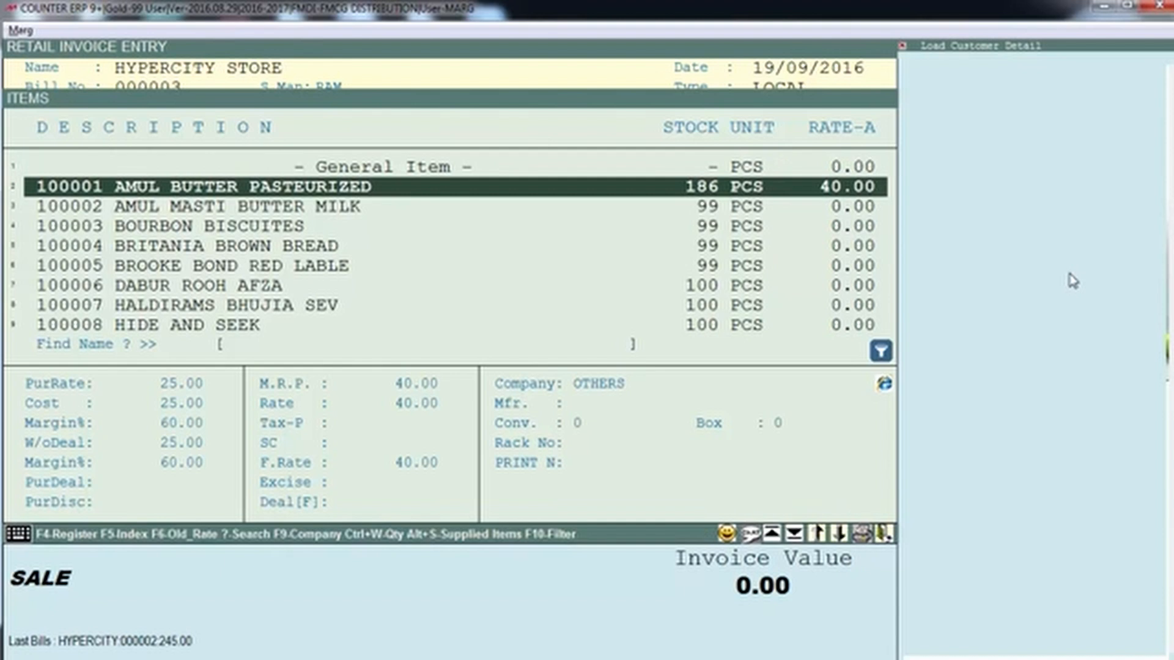
pyautogui.press('Return')
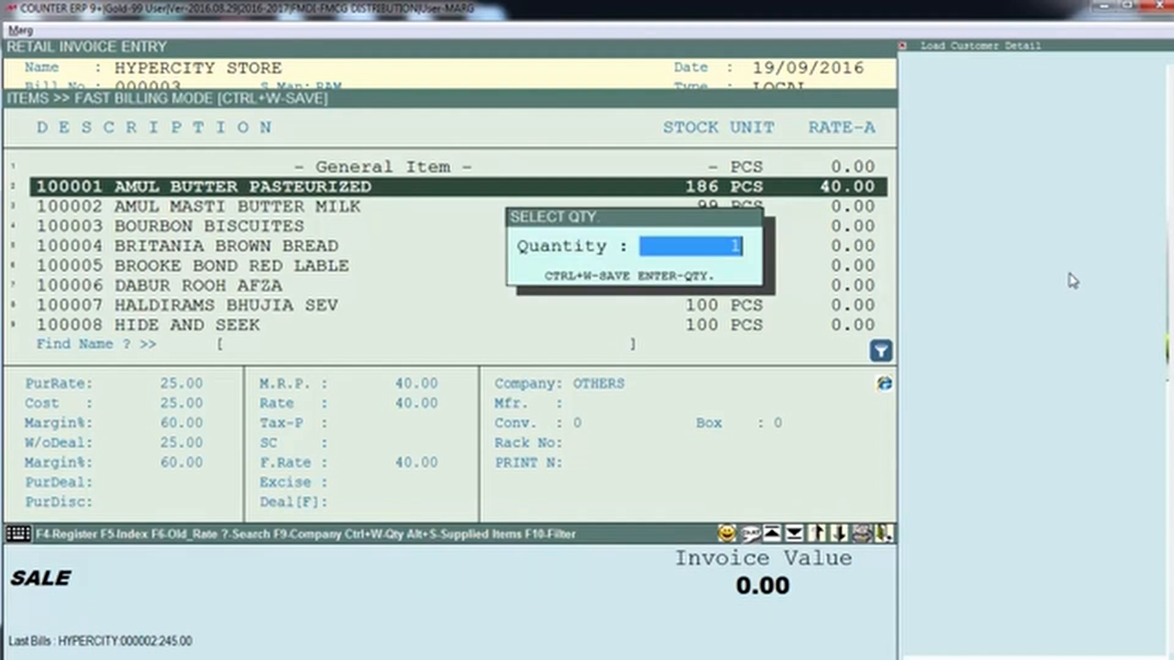
pyautogui.write('1')
pyautogui.press('Return')
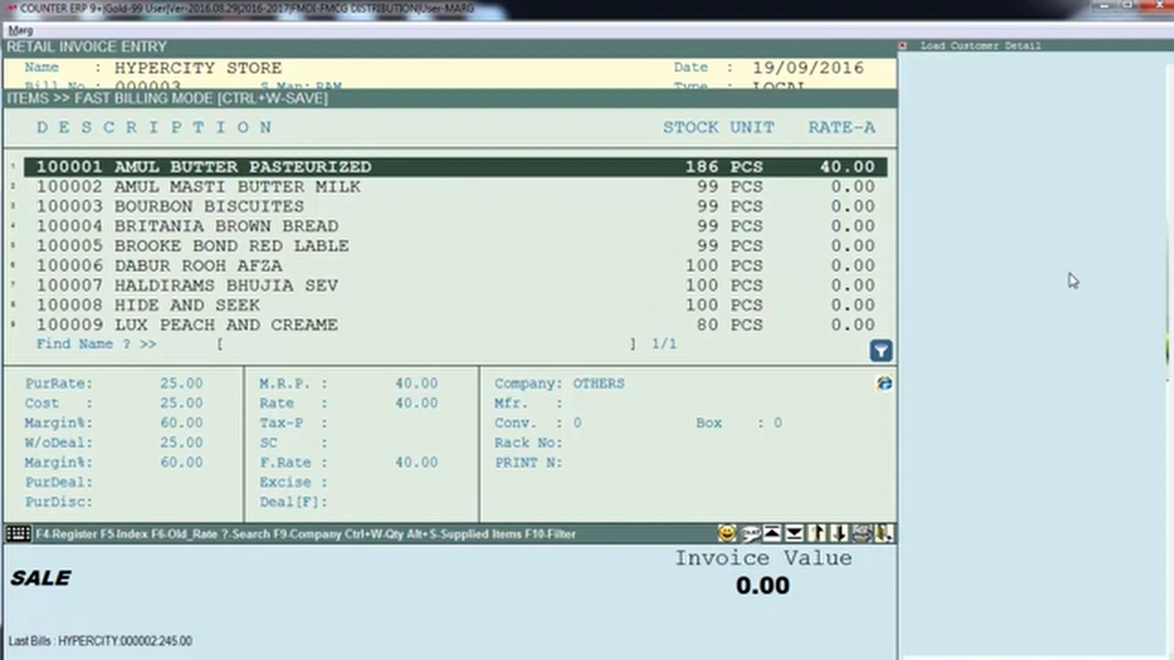
# Select AMUL MASTI BUTTER MILK with quantity 2 and BRITANIA BROWN BREAD with quantity 3 in fast billing mode
pyautogui.press('Down')
pyautogui.press('Return')
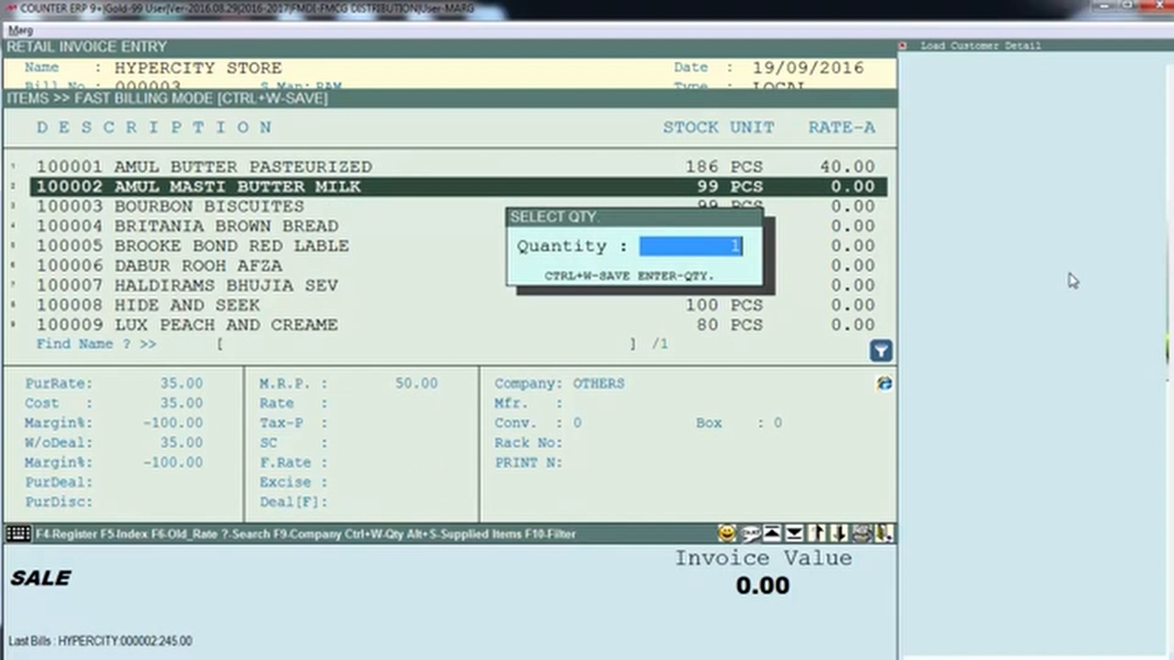
pyautogui.write('1')
pyautogui.press('Return')
pyautogui.press('Down')
pyautogui.press('Down')
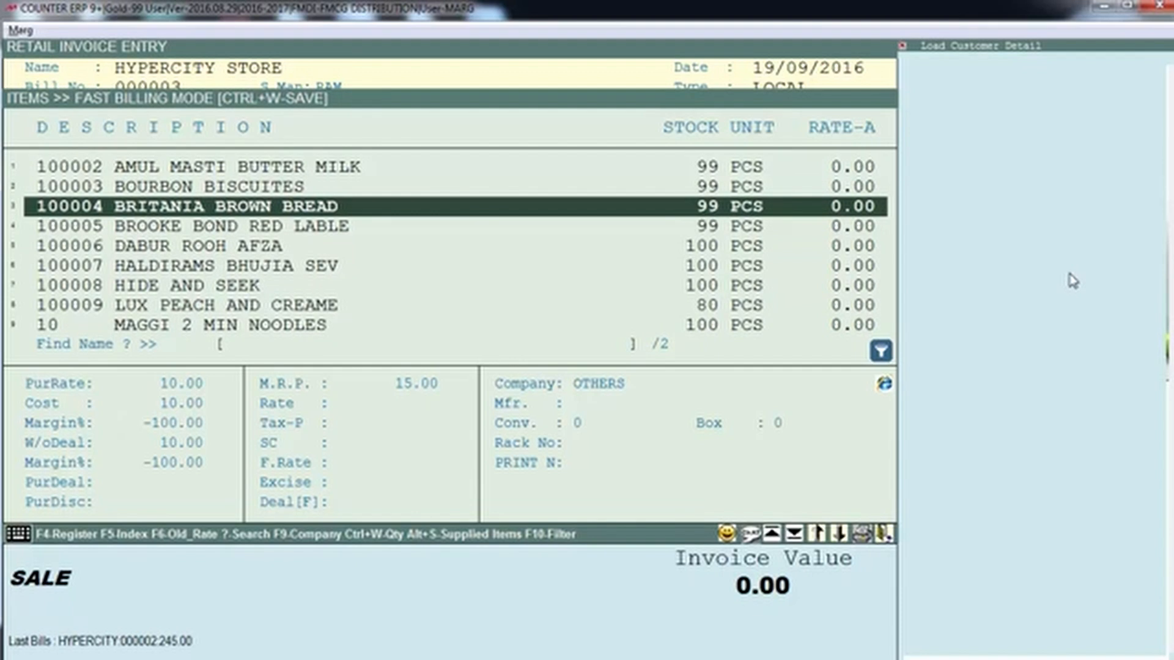
pyautogui.press('Return')
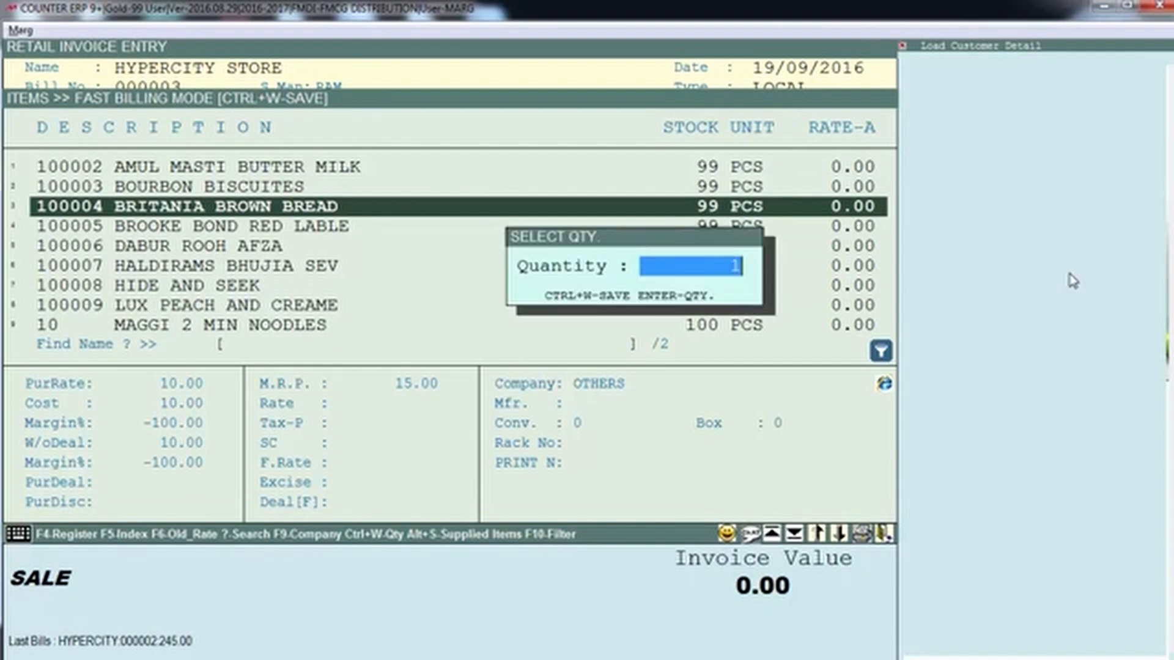
pyautogui.write('1')
pyautogui.press('Return')
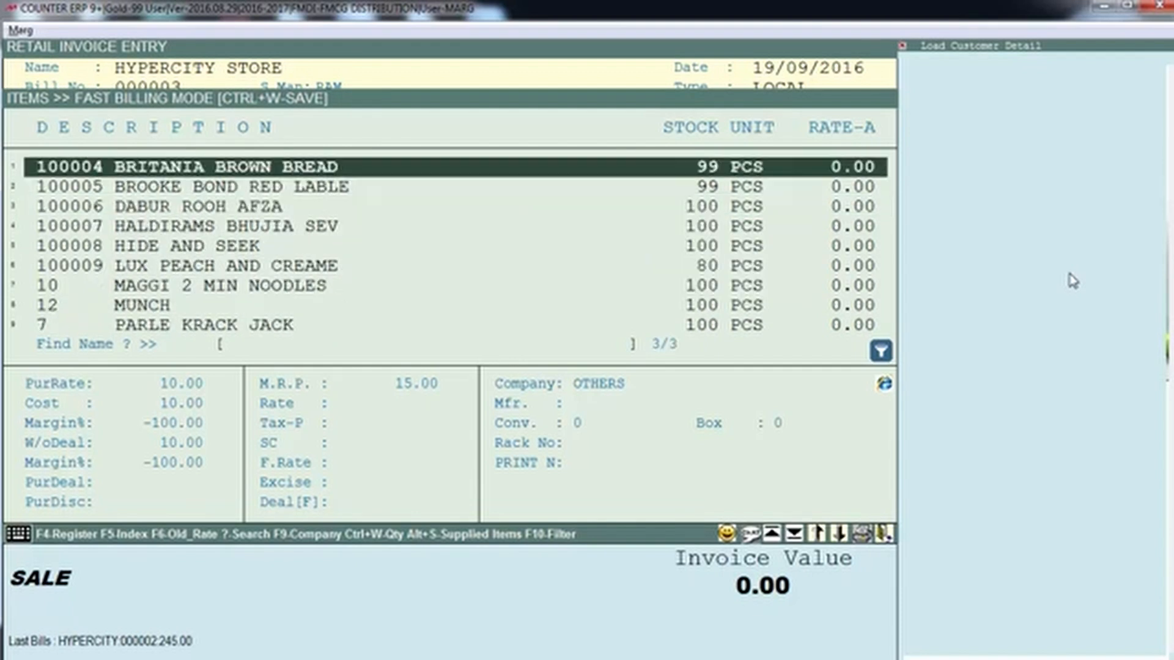
# Select TOPS ORANGE MERMALADE JAM with quantity 1 and load all the selected items into the bill
pyautogui.press('pagedown')
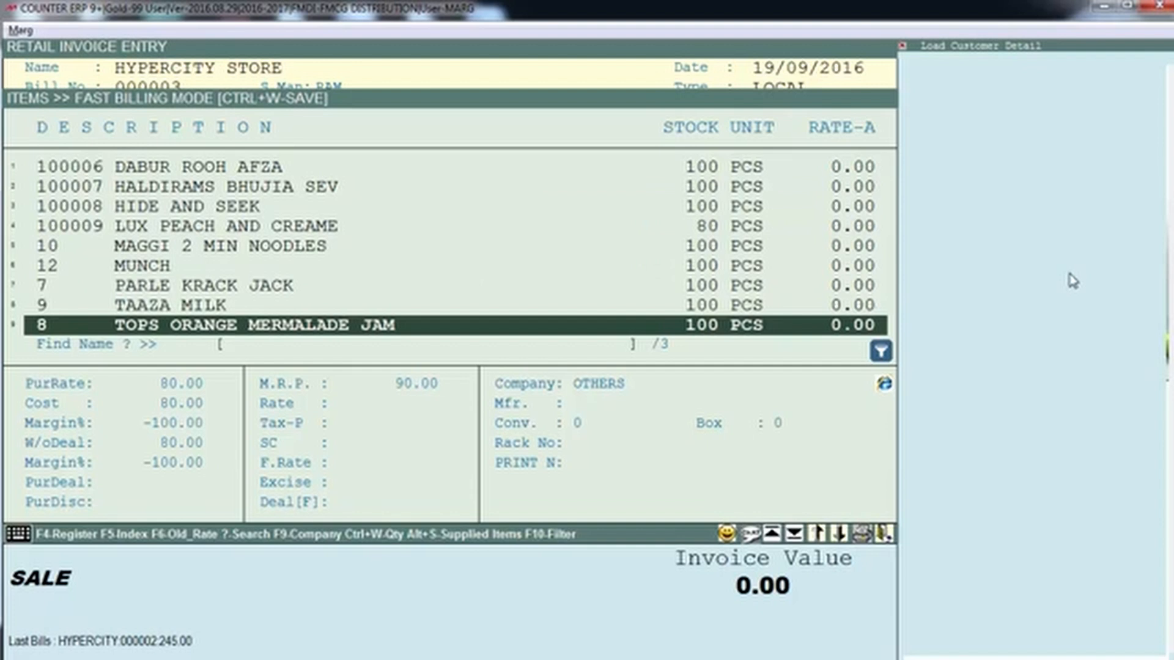
pyautogui.press('Return')
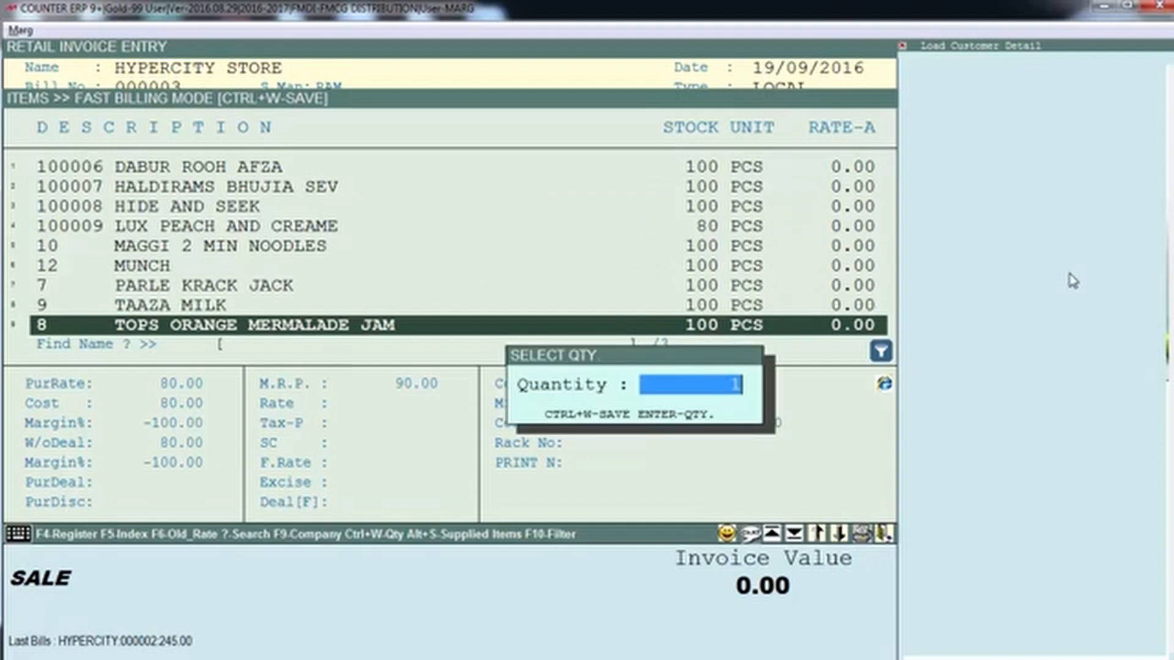
pyautogui.hotkey('ctrl', 'w')
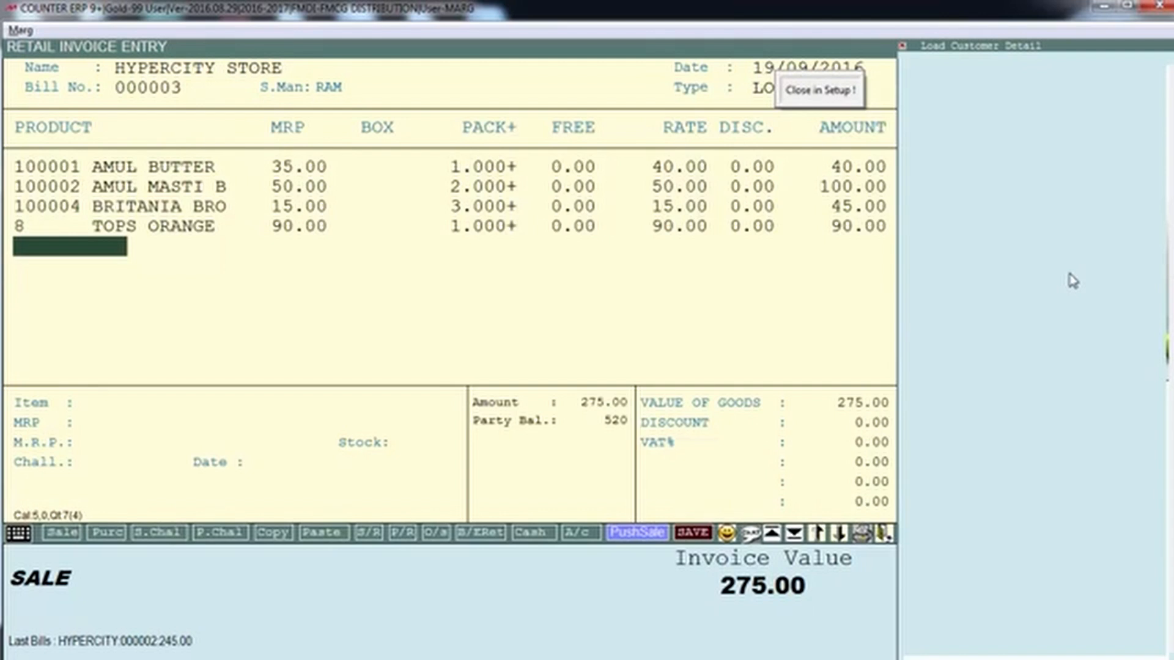